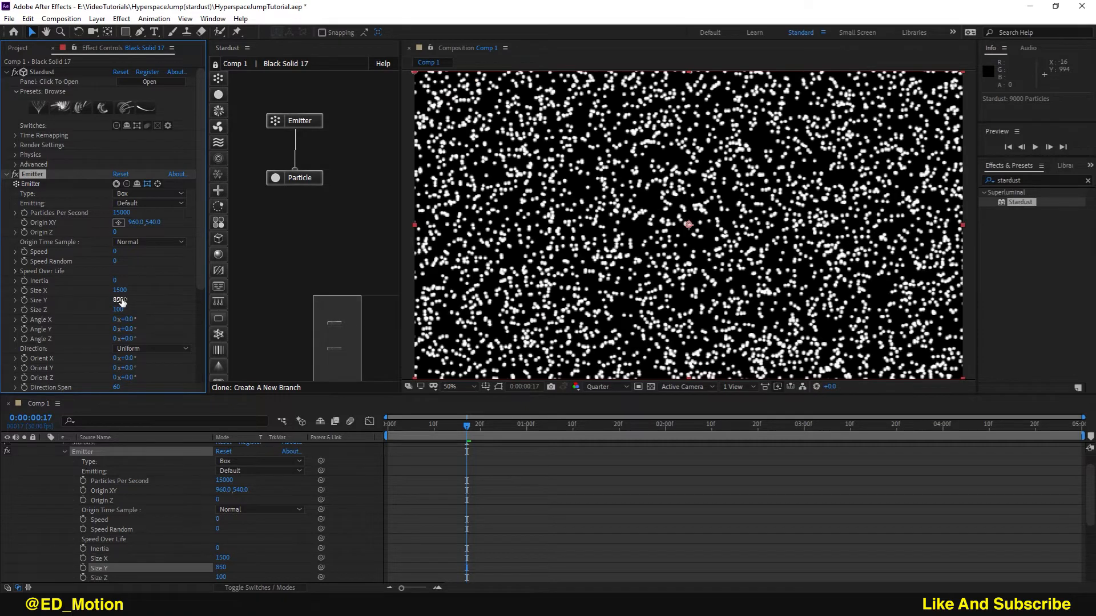
Step: Set the emitter's Size Z to 5000 so the particle box extends in depth
click(118, 310)
text(5000)
key(Return)
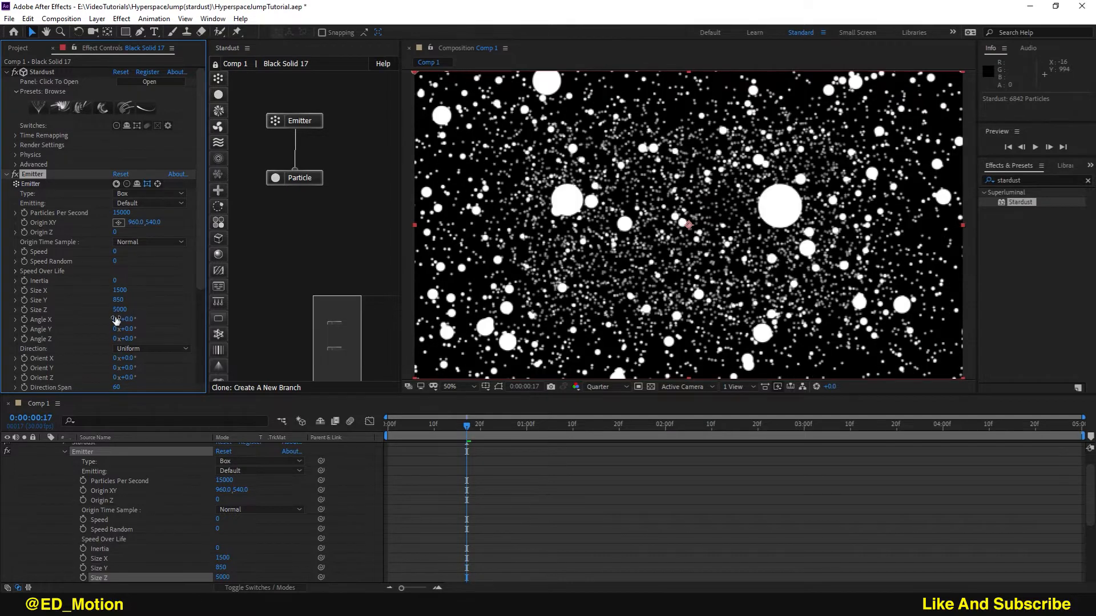
Step: Change the emitter's Emitting mode to Once, scrubbing through the animation before and after to check the particles
drag(466, 426, 526, 429)
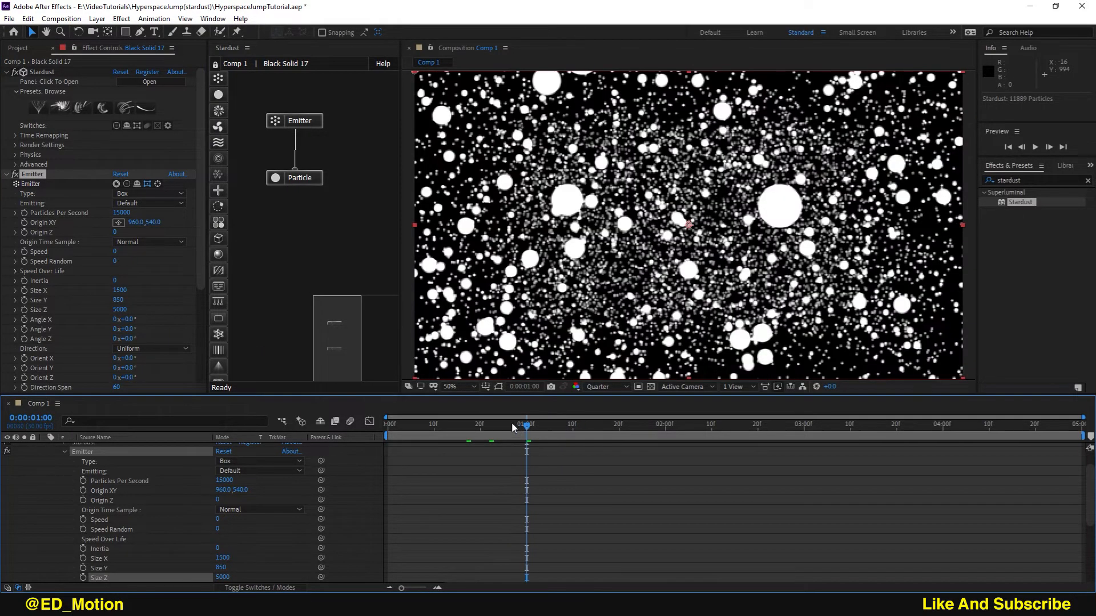
click(147, 203)
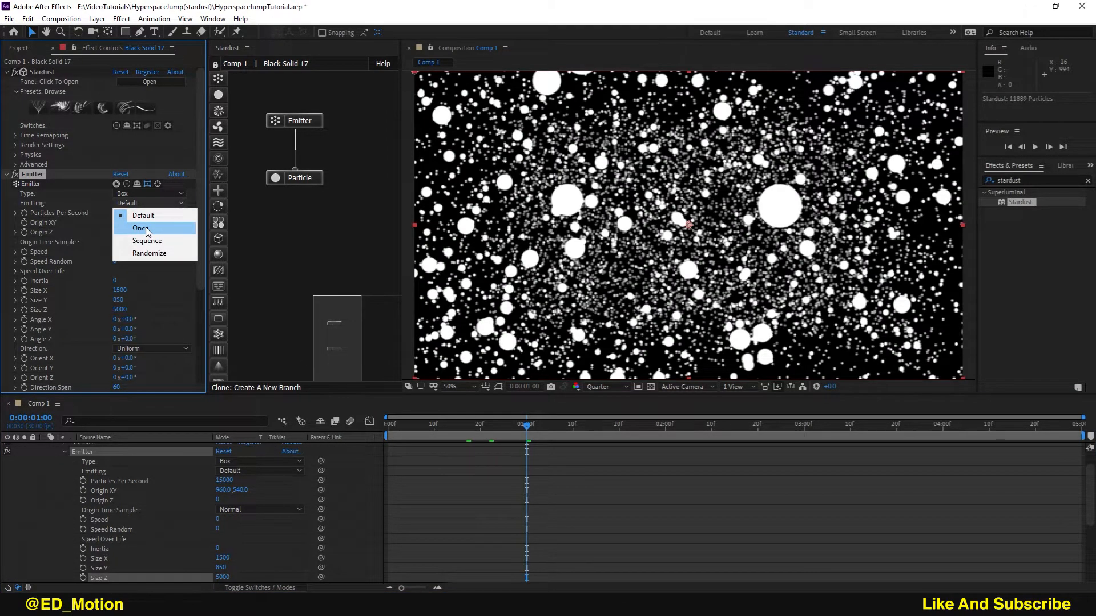
click(145, 228)
drag(526, 425, 650, 433)
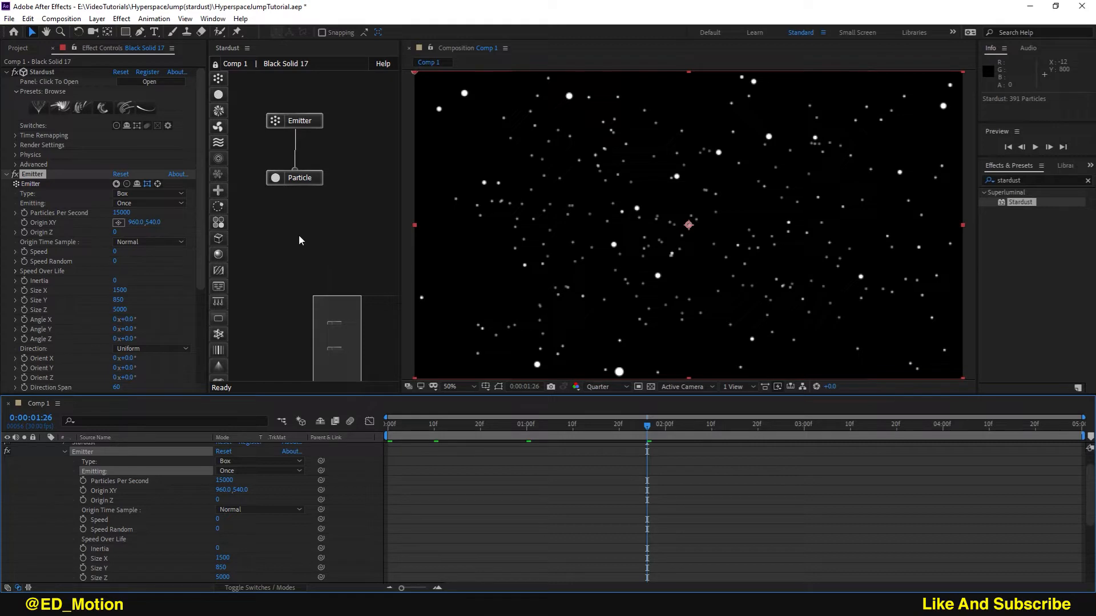
Step: Check the animation around 0:00:03:02 and set the particle Life to 10 seconds
scroll(142, 256, down, 4)
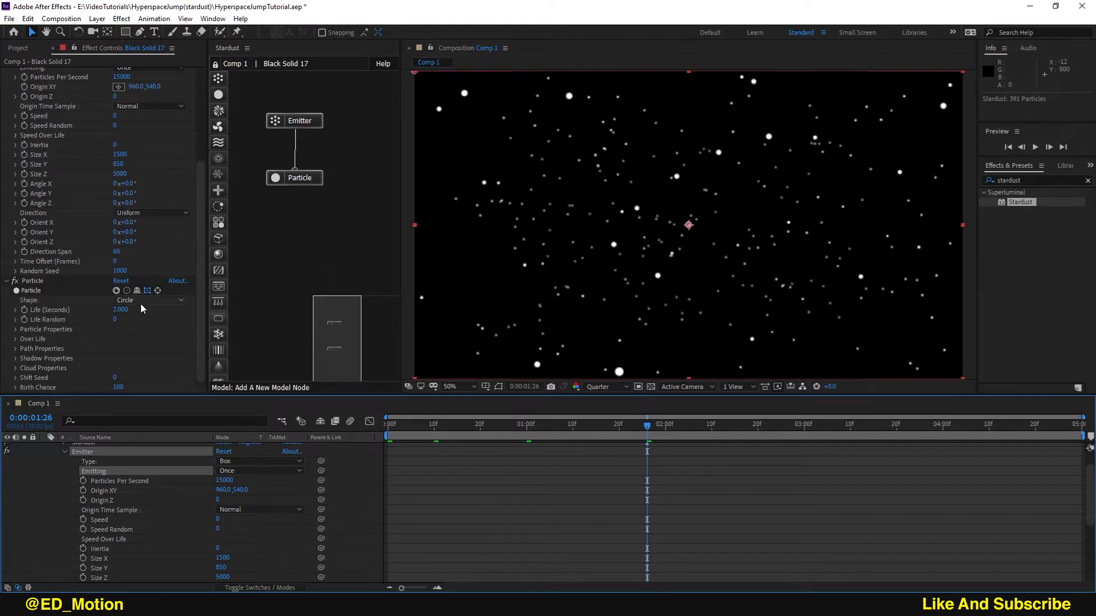
drag(765, 431, 813, 429)
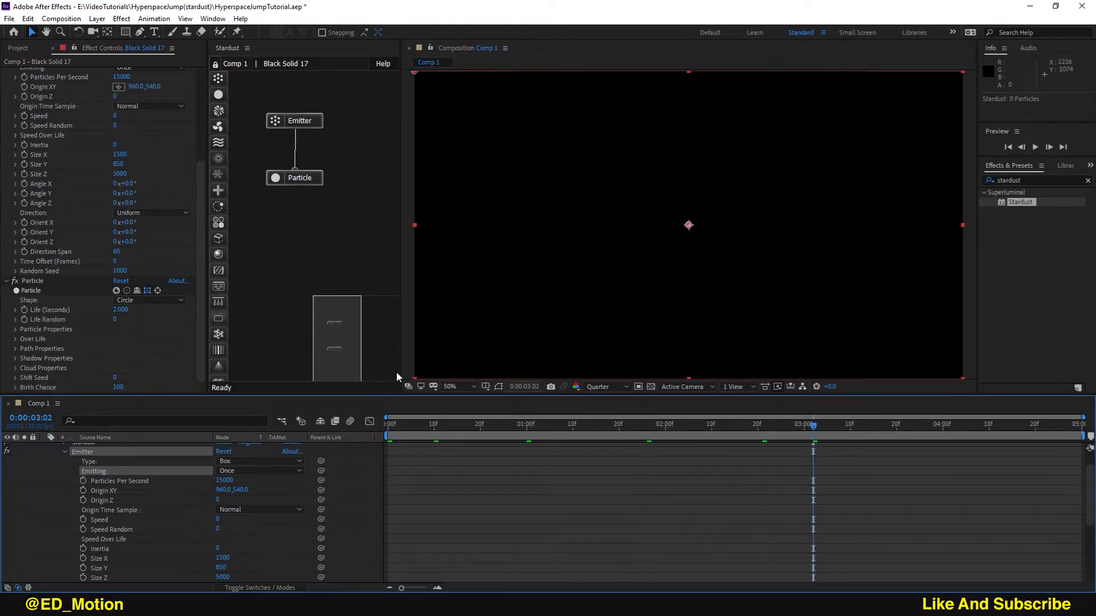
click(120, 309)
text(10)
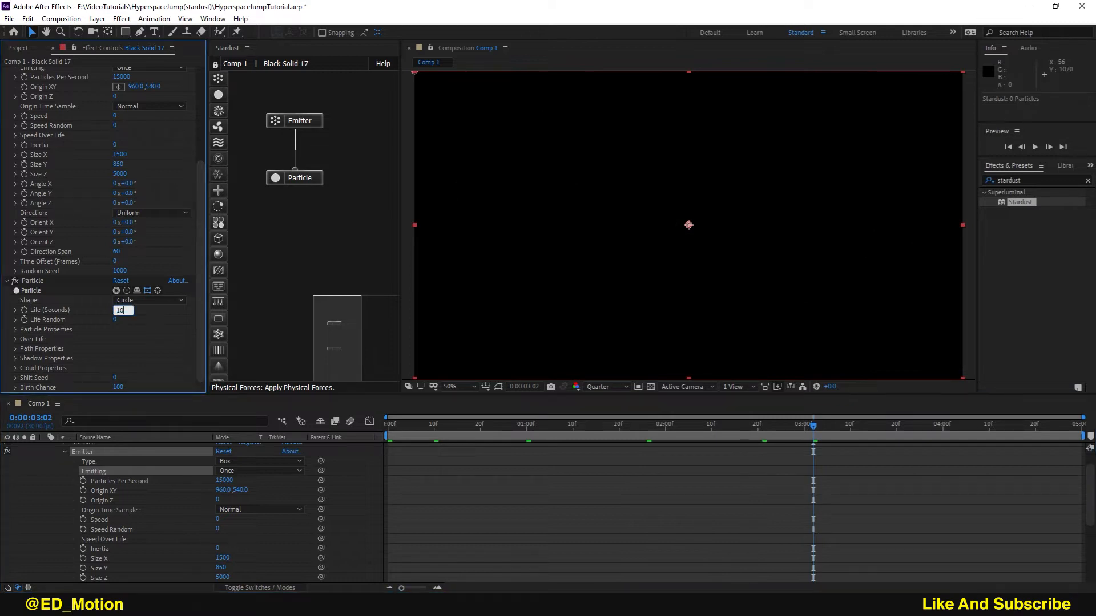
key(Return)
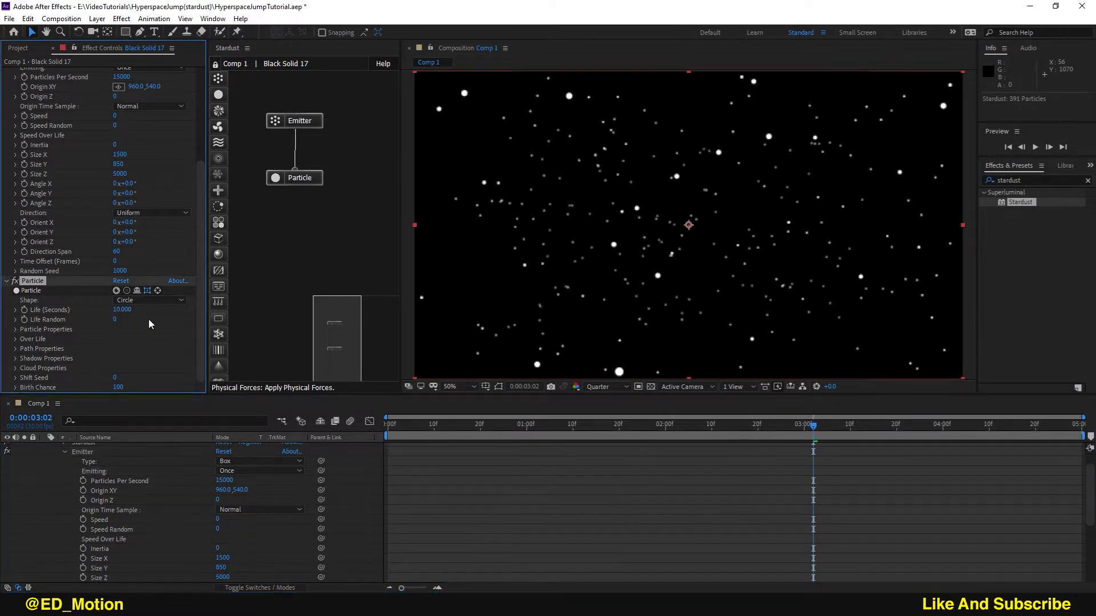
Step: In the Particle Properties, set Size Random to 80 and Particle Feather to 50
click(15, 330)
scroll(60, 317, down, 4)
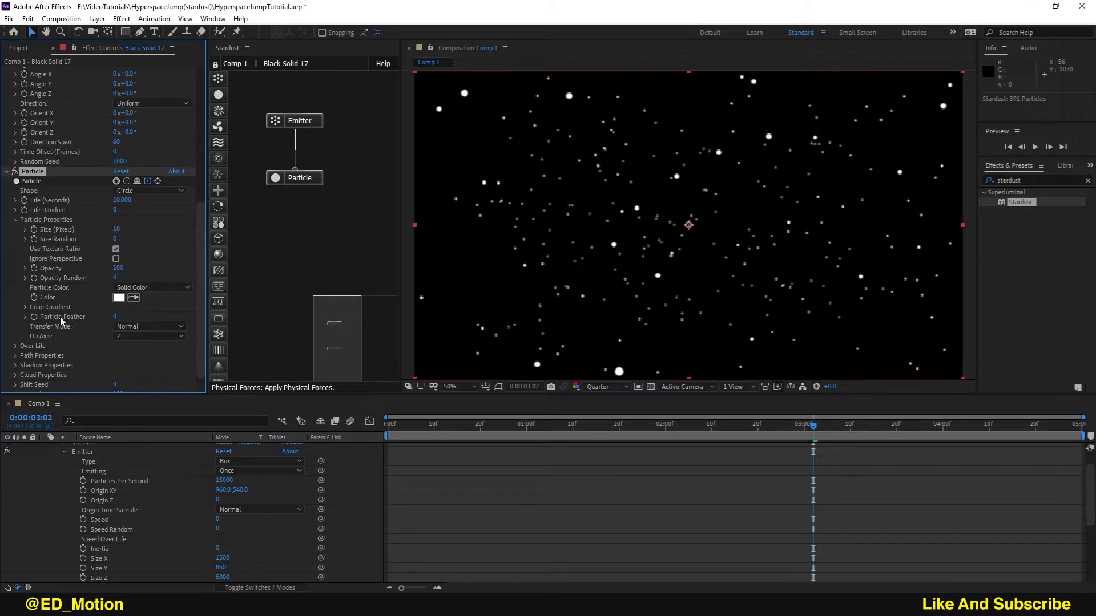
click(116, 239)
key(Return)
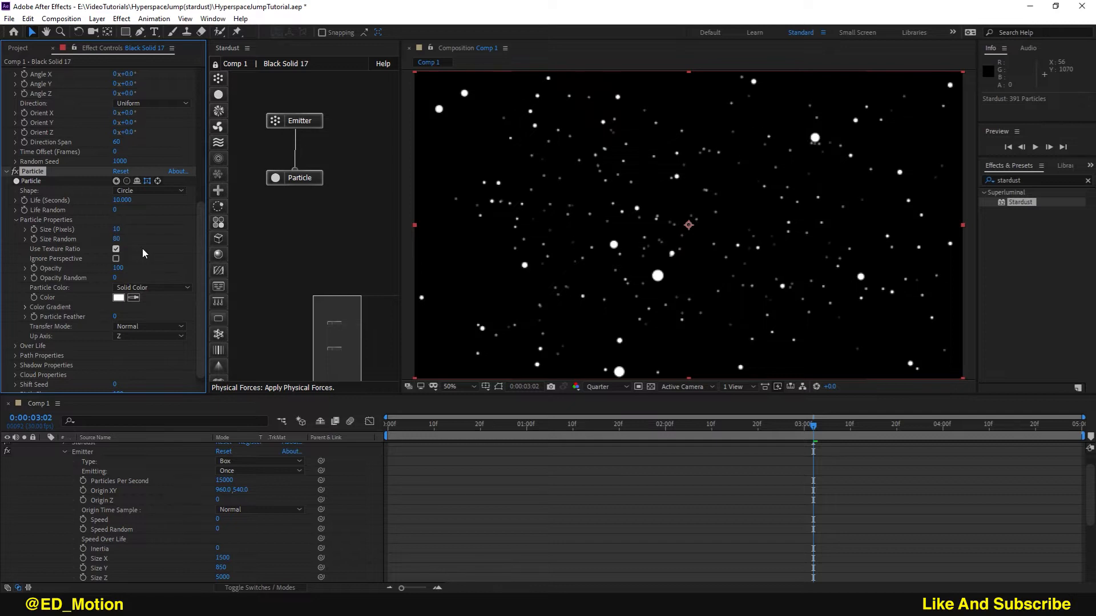
click(115, 317)
text(50)
key(Return)
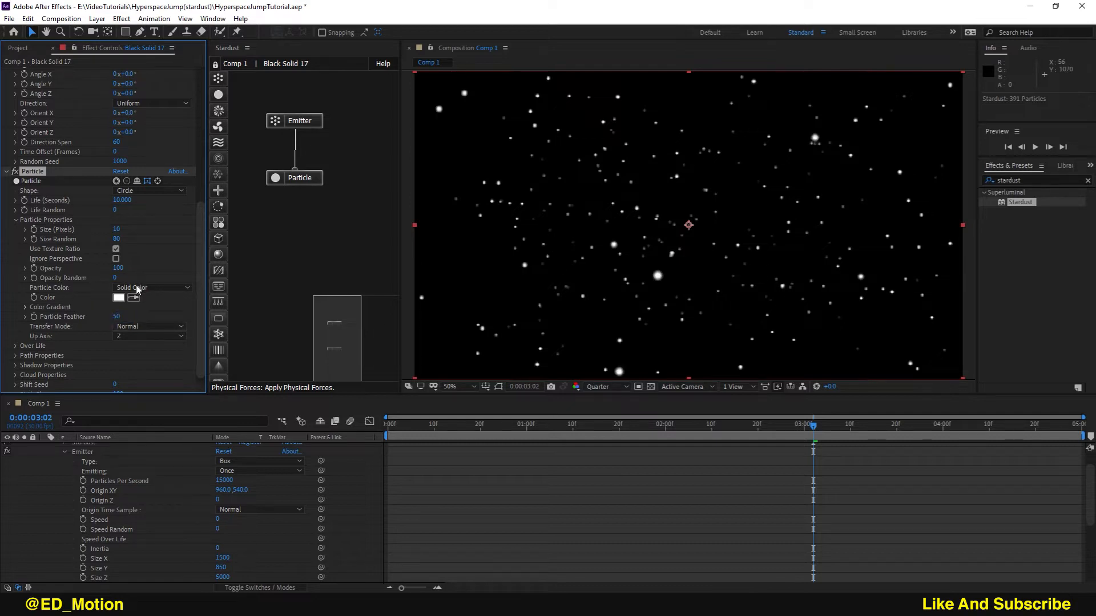
Step: Set Particle Color to Random From Gradient and change the color gradient's black stop to magenta
click(137, 288)
click(140, 325)
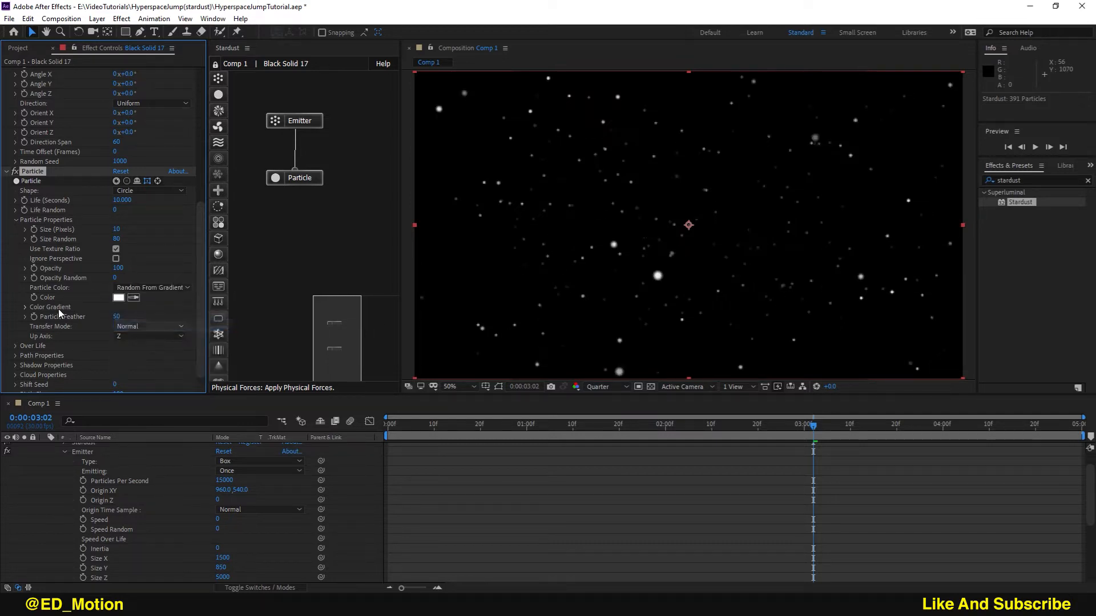
click(25, 307)
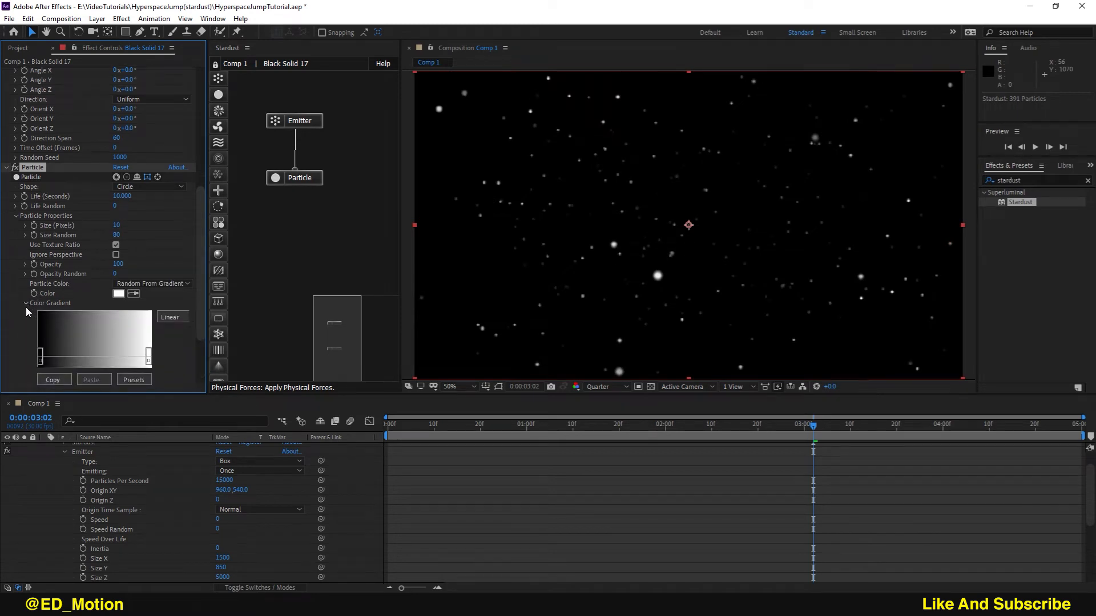
double_click(40, 360)
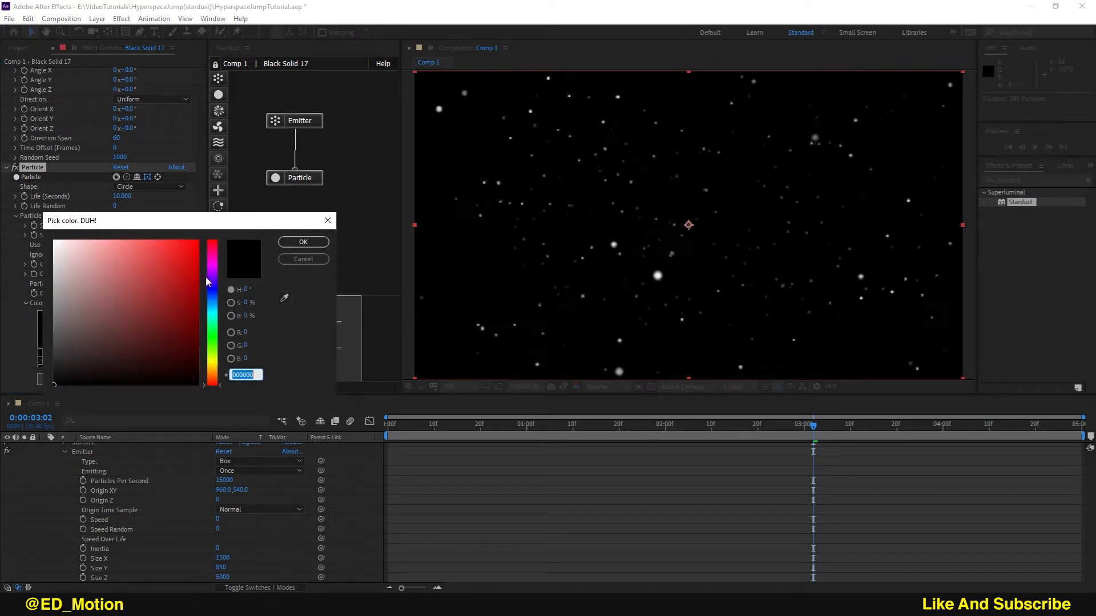
click(212, 255)
click(185, 247)
click(292, 243)
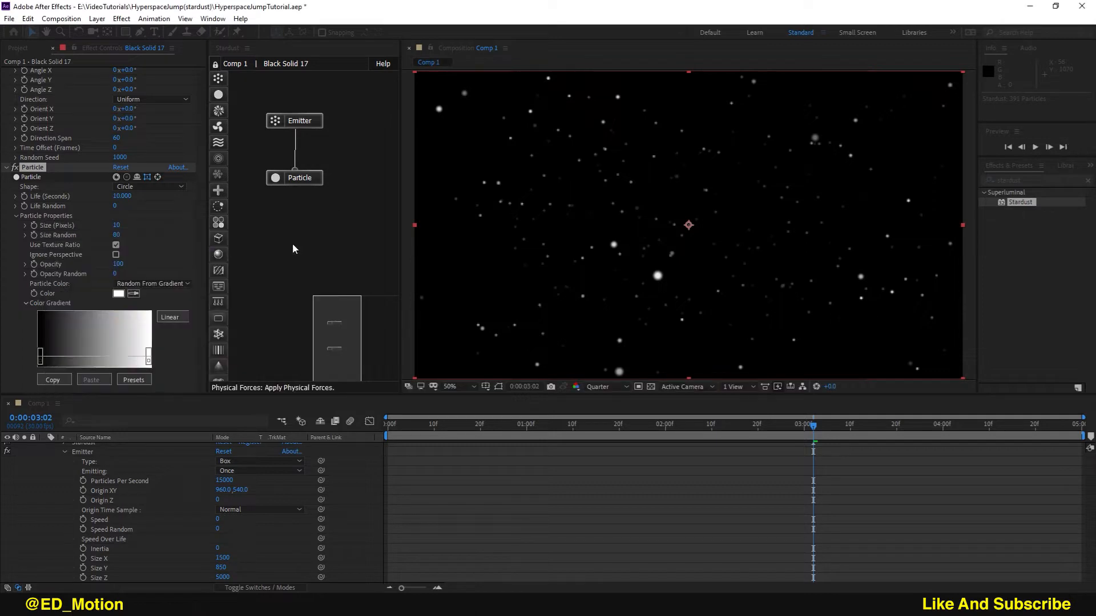
Step: Change the color gradient's white end stop to a saturated blue
double_click(149, 361)
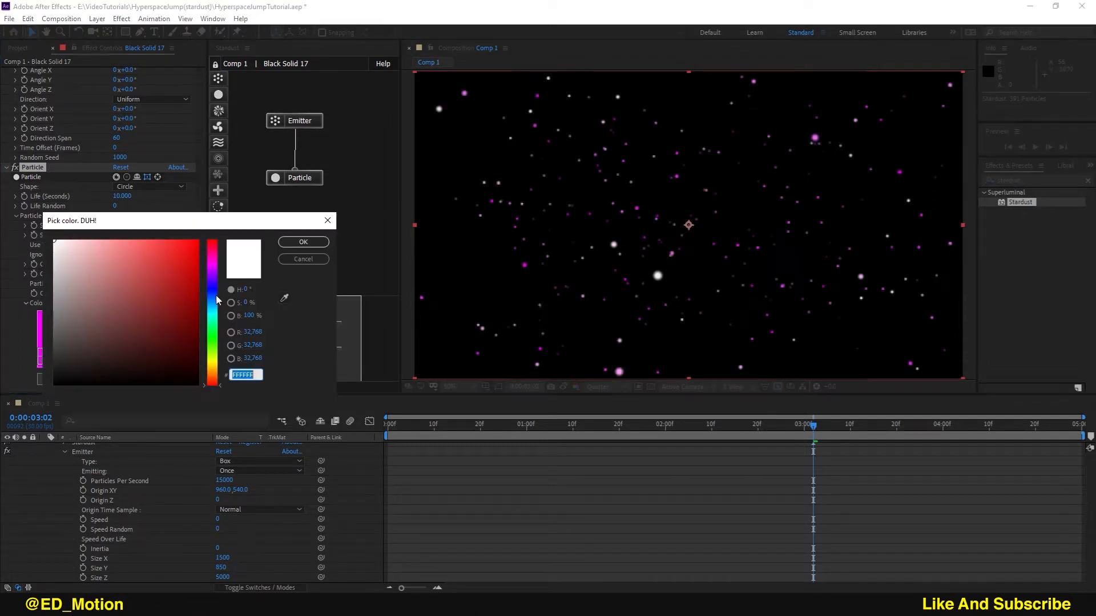
click(212, 286)
click(212, 292)
drag(187, 256, 197, 241)
click(303, 242)
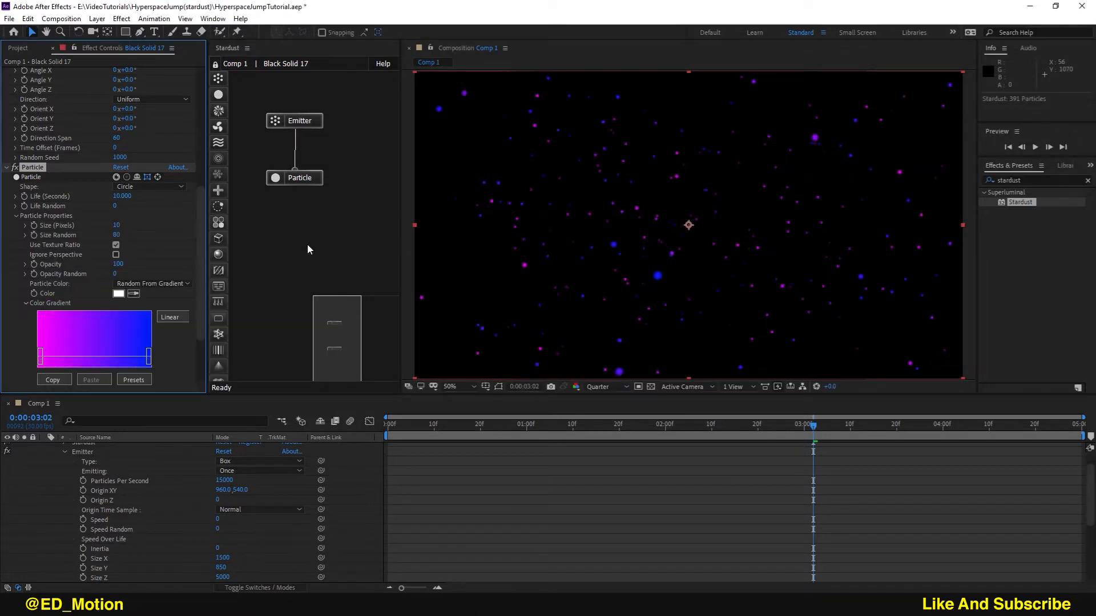
Step: Set the particle Transfer Mode to Screen
scroll(163, 253, down, 3)
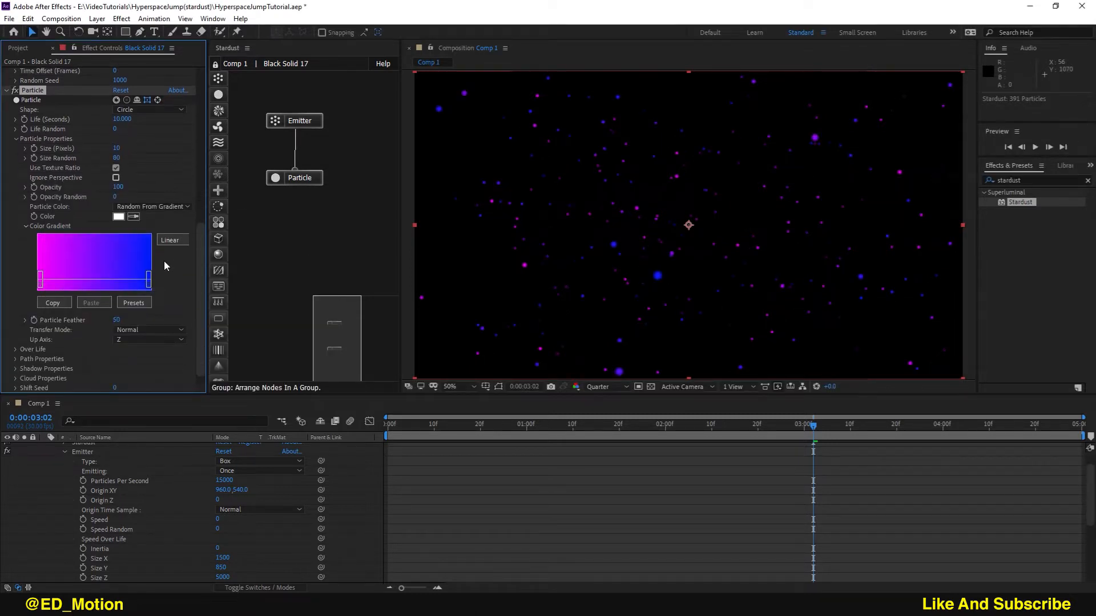
click(134, 331)
click(154, 367)
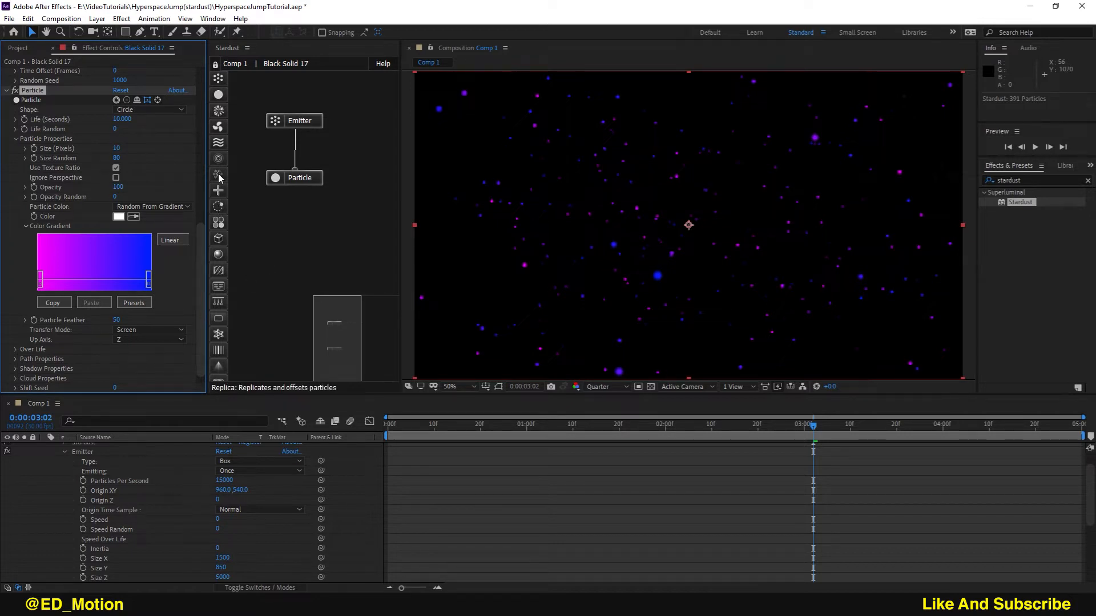
Step: Add a Replica node connected below the Particle node and set its Replicates to 5
drag(220, 178, 295, 172)
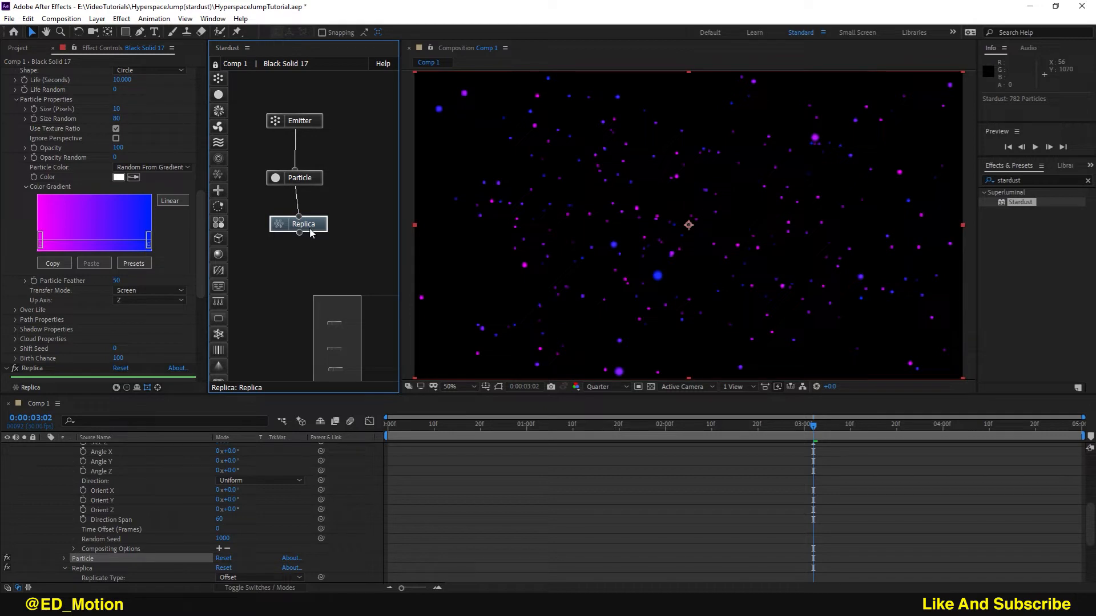
scroll(136, 323, down, 5)
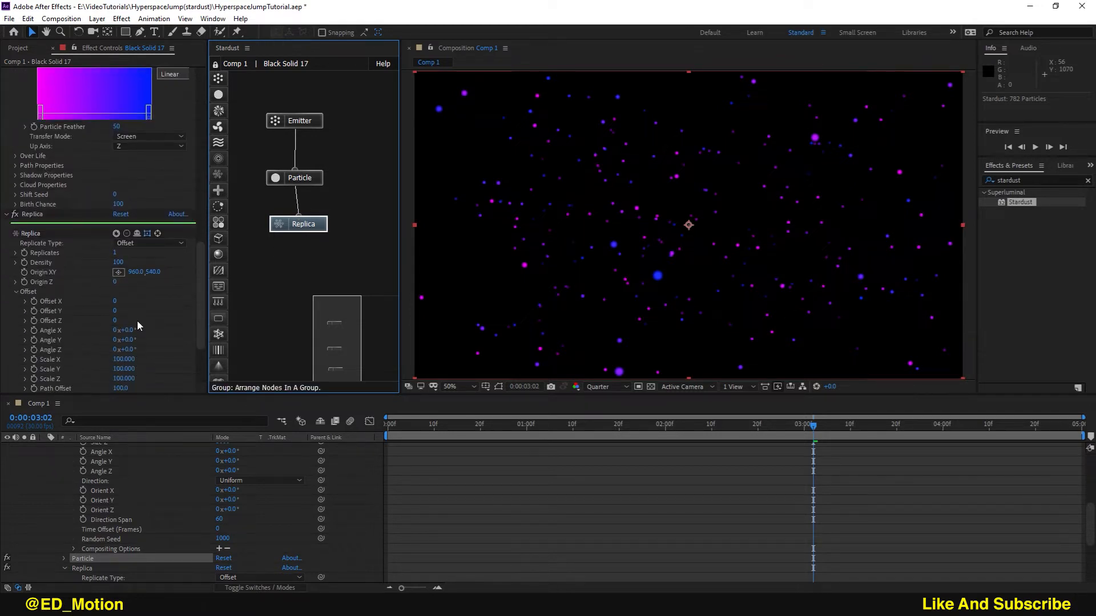
click(116, 254)
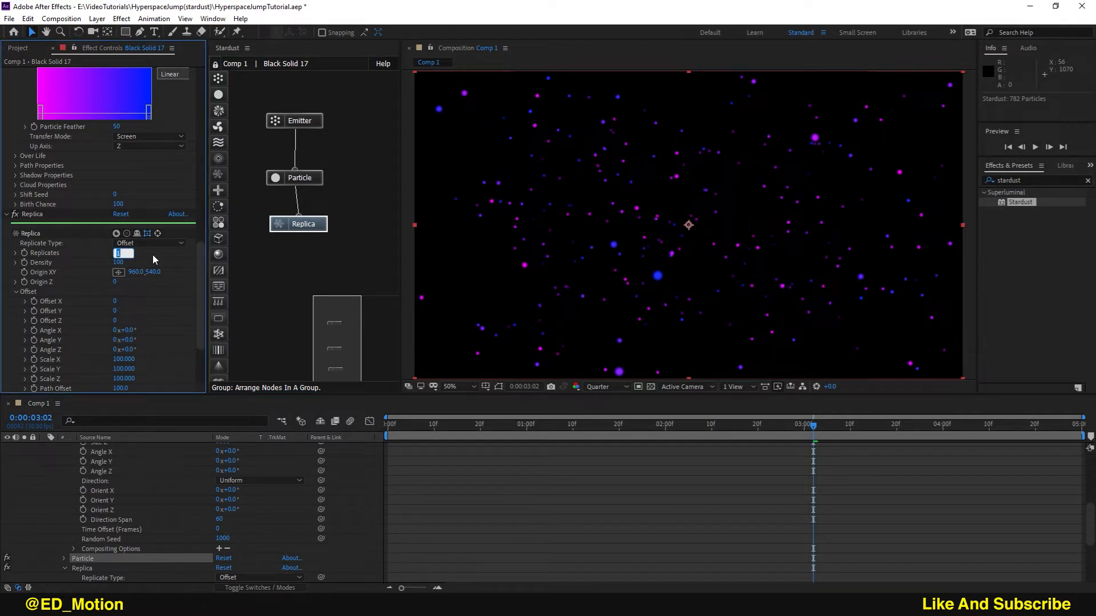
text(5)
click(152, 255)
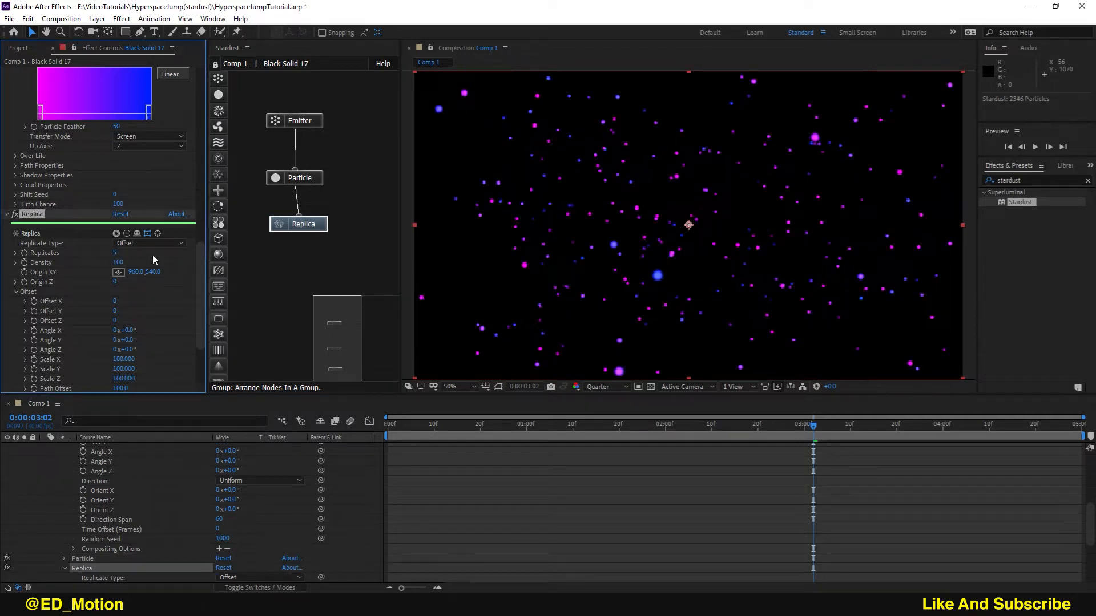
Step: Set the Replica's Offset Z to 300 and its Density to 15000 to form continuous light streaks
click(115, 321)
text(300)
key(Return)
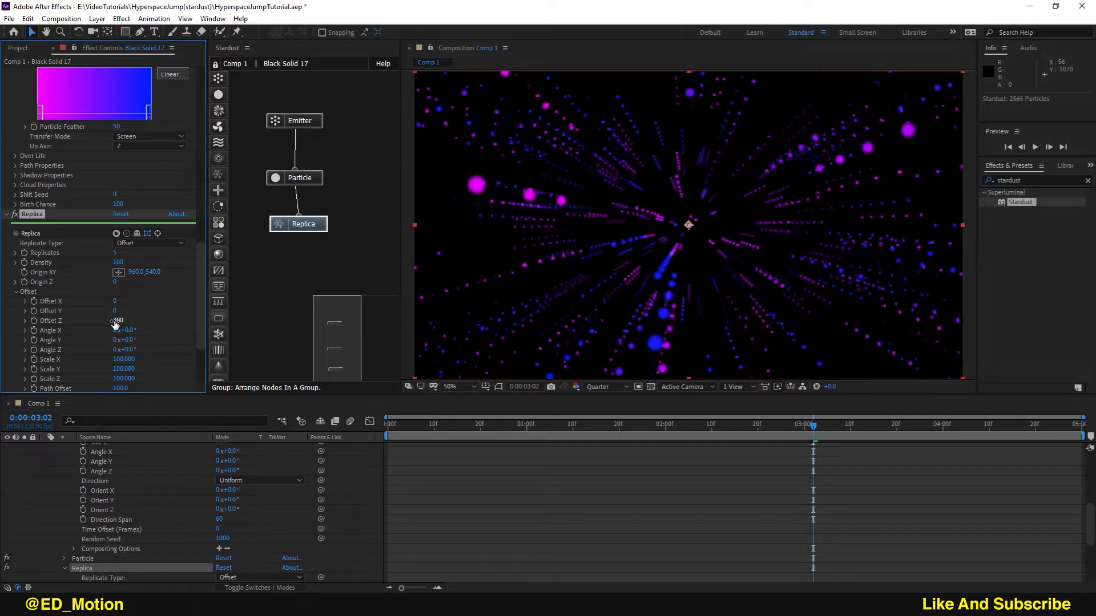
click(121, 264)
text(15000)
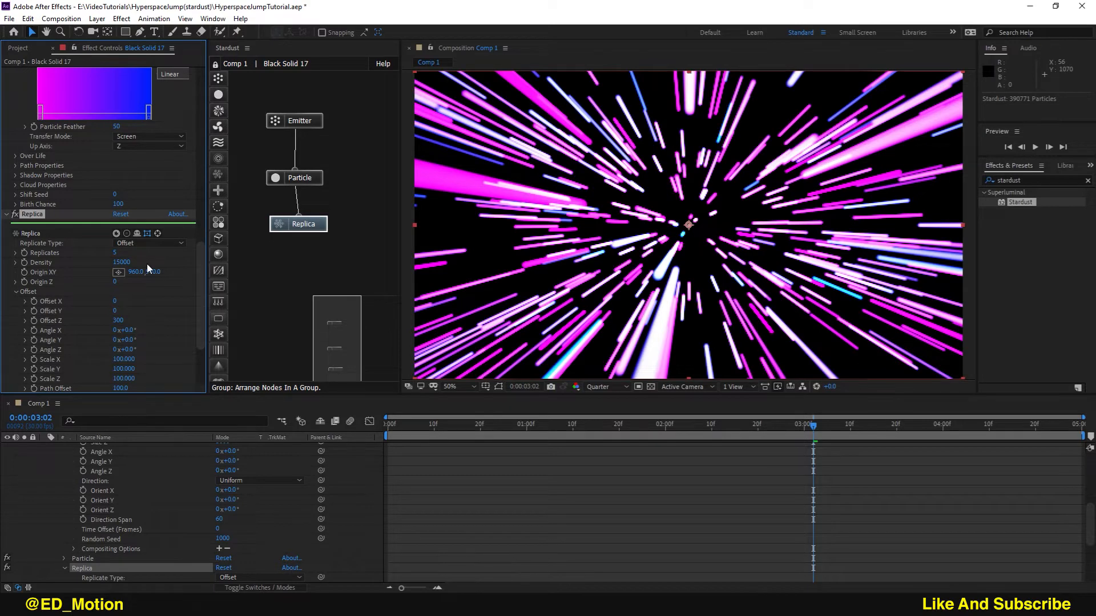
Step: Switch the composition preview to Full resolution and set the particle Size to 3 pixels
click(611, 388)
click(606, 412)
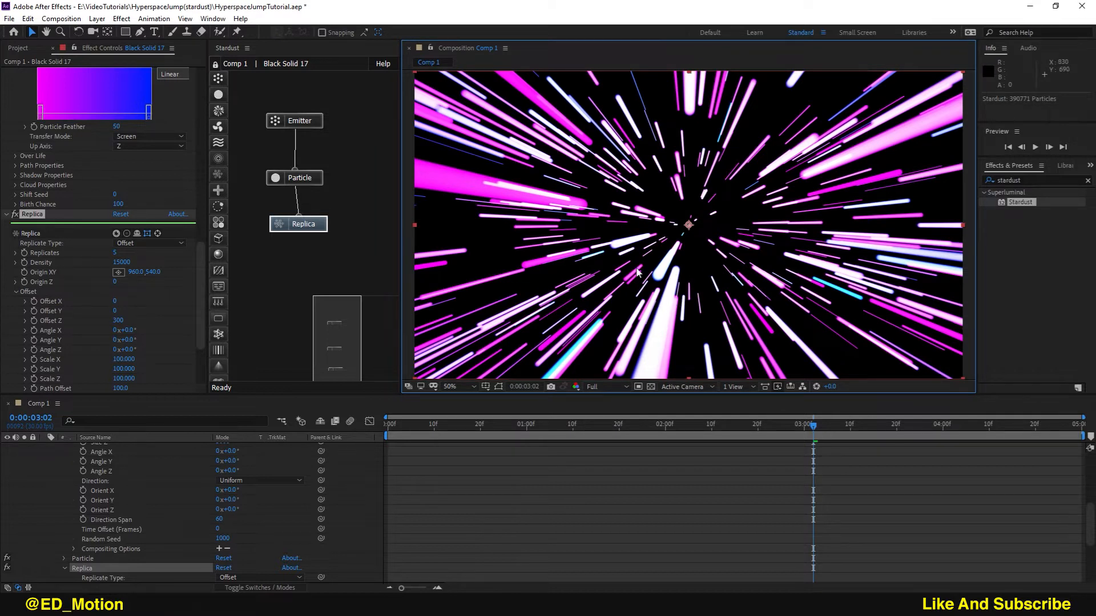
scroll(67, 246, up, 8)
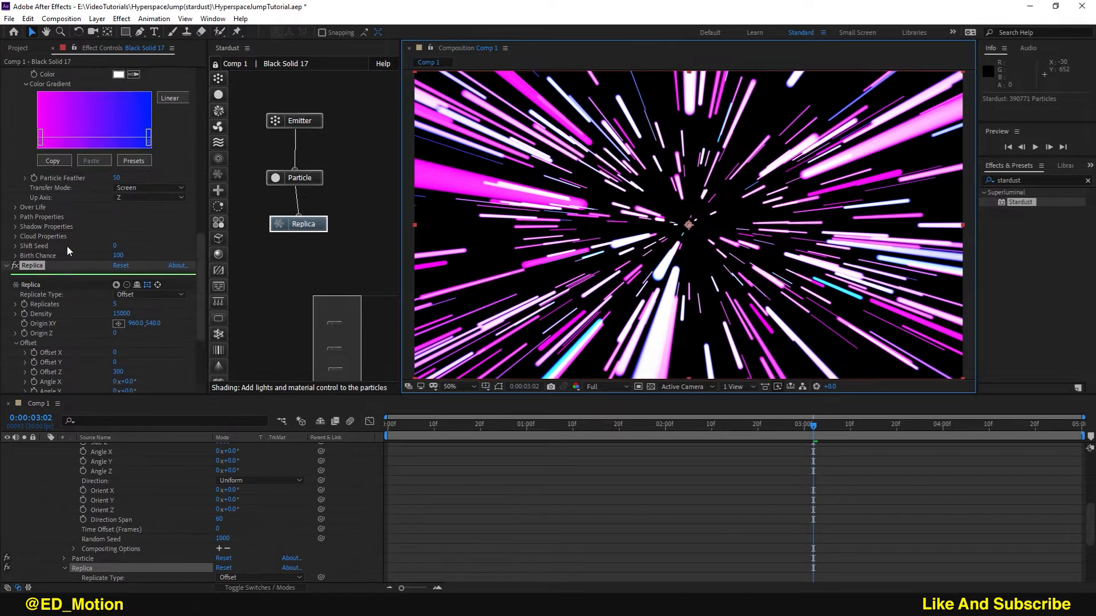
click(123, 183)
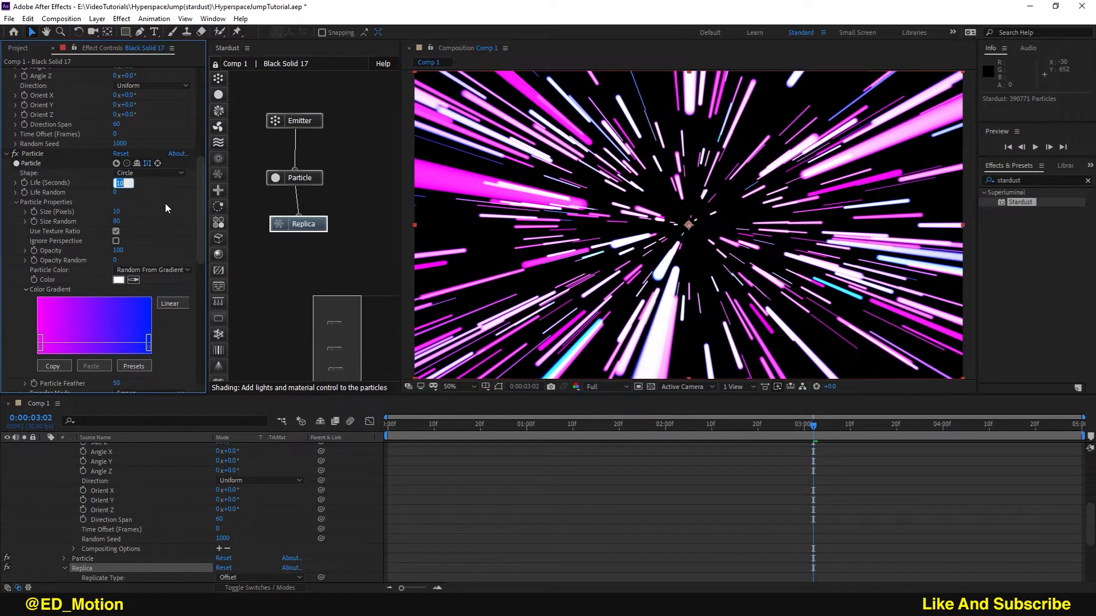
click(122, 211)
text(3)
click(165, 211)
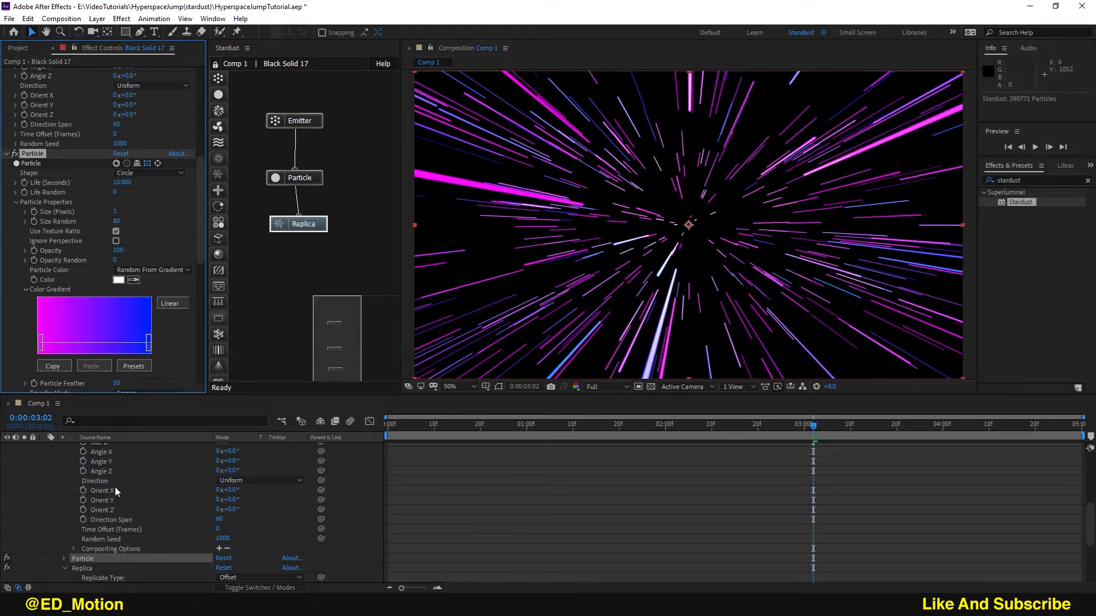
Step: Collapse the Black Solid 17 layer and add a one-node camera with the 28mm preset to the composition
scroll(115, 488, up, 10)
click(44, 447)
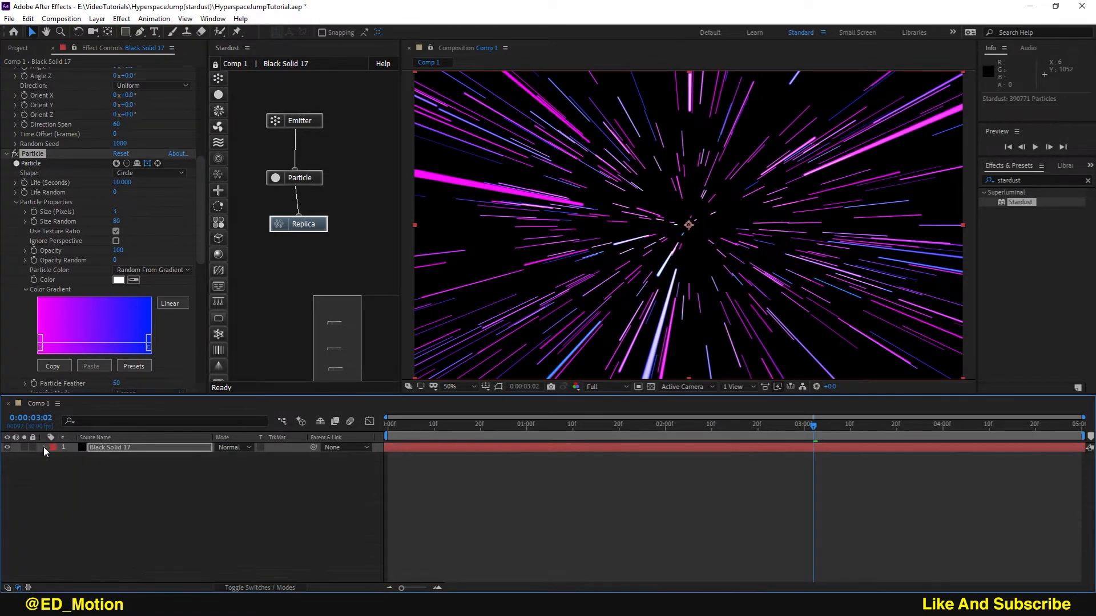
click(115, 471)
right_click(116, 471)
mouse_move(177, 346)
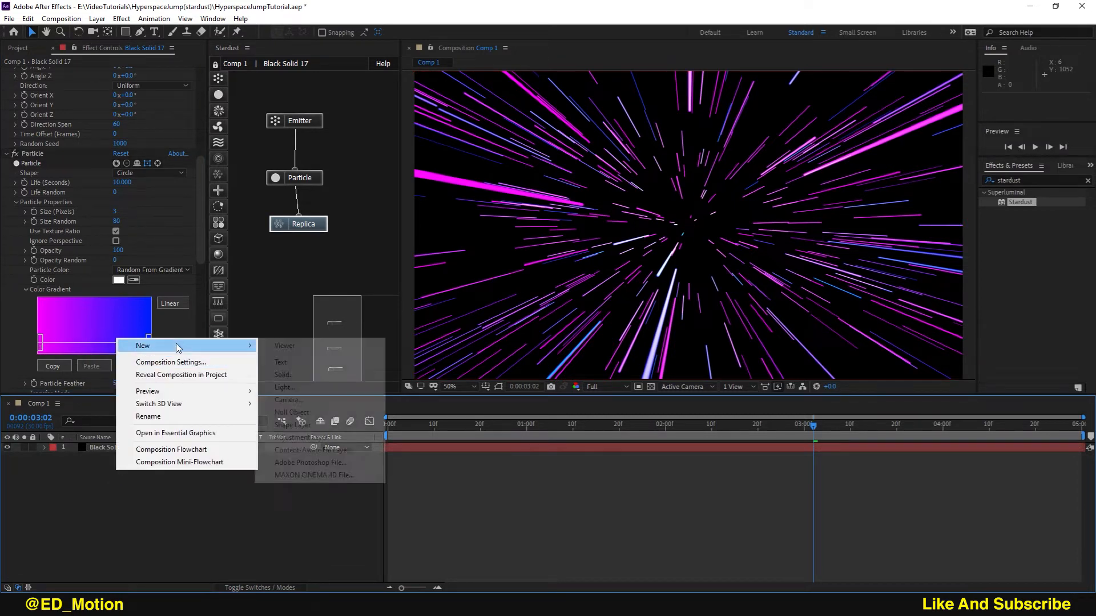
click(319, 400)
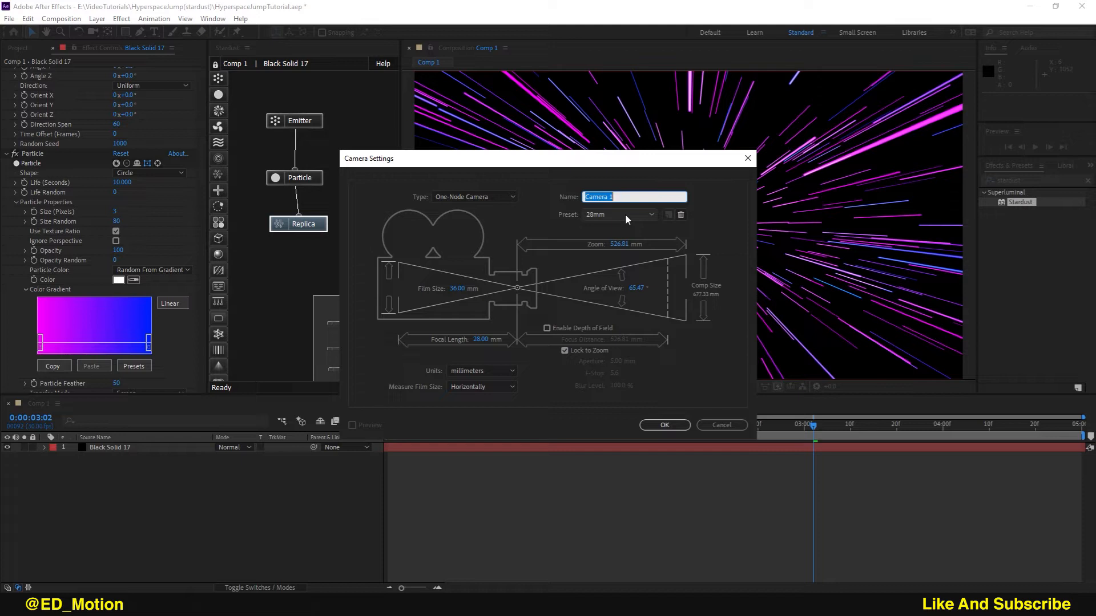
click(653, 424)
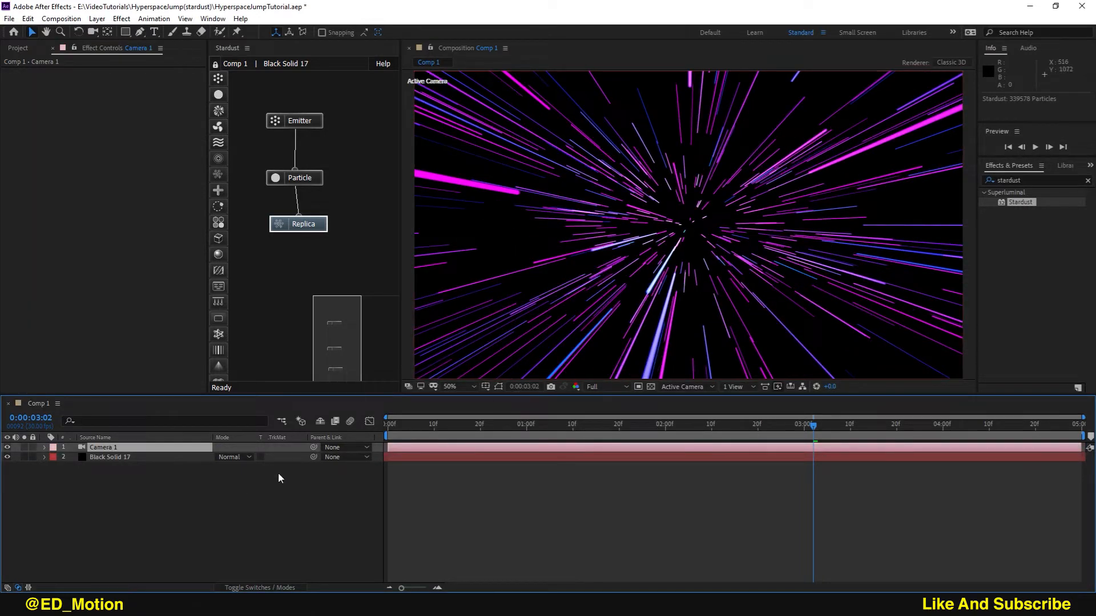
Step: Set Camera 1's Z position to 5000 at the start of the composition and enable keyframing for Position
key(Home)
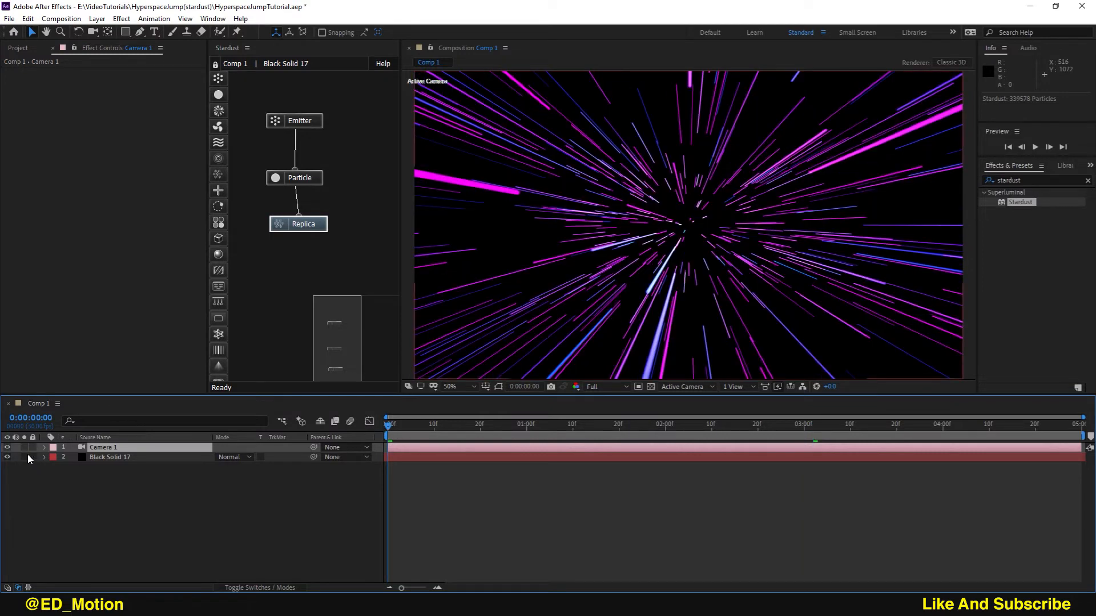
click(44, 448)
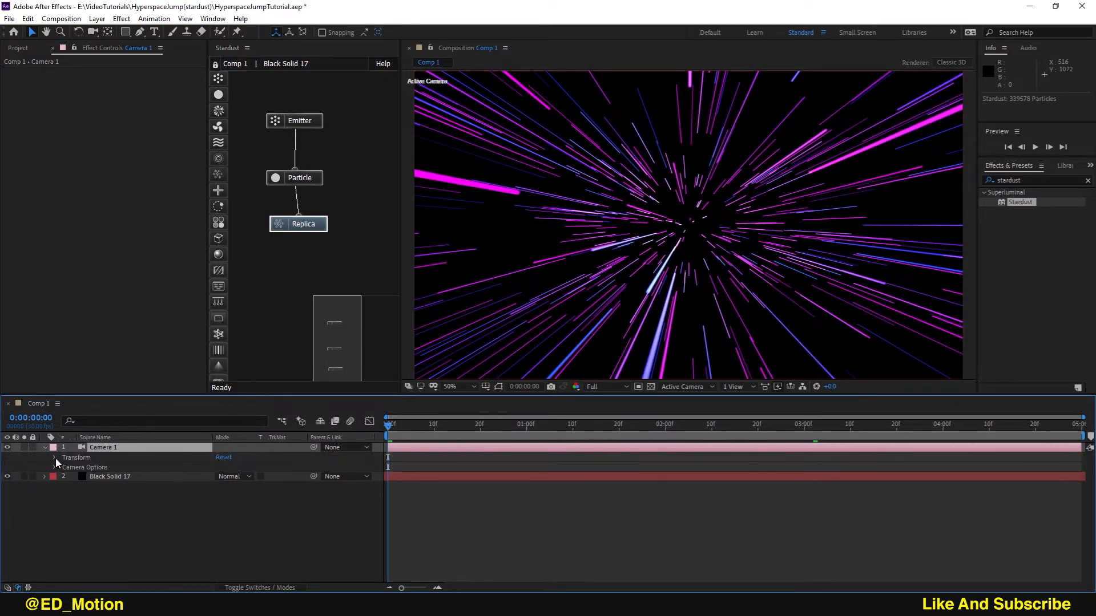
click(54, 458)
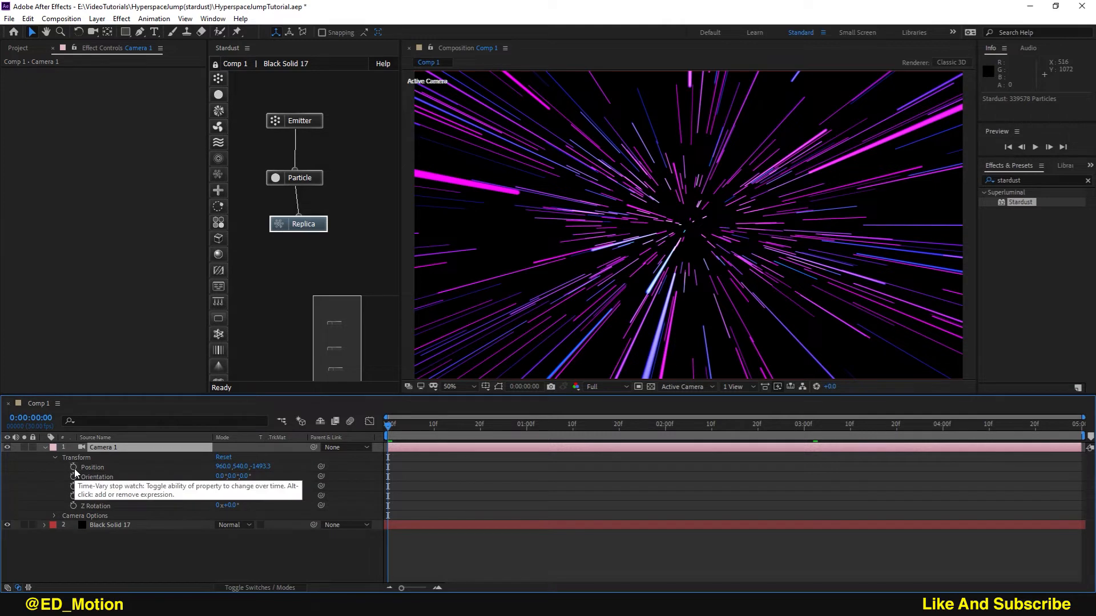
click(261, 467)
text(5000)
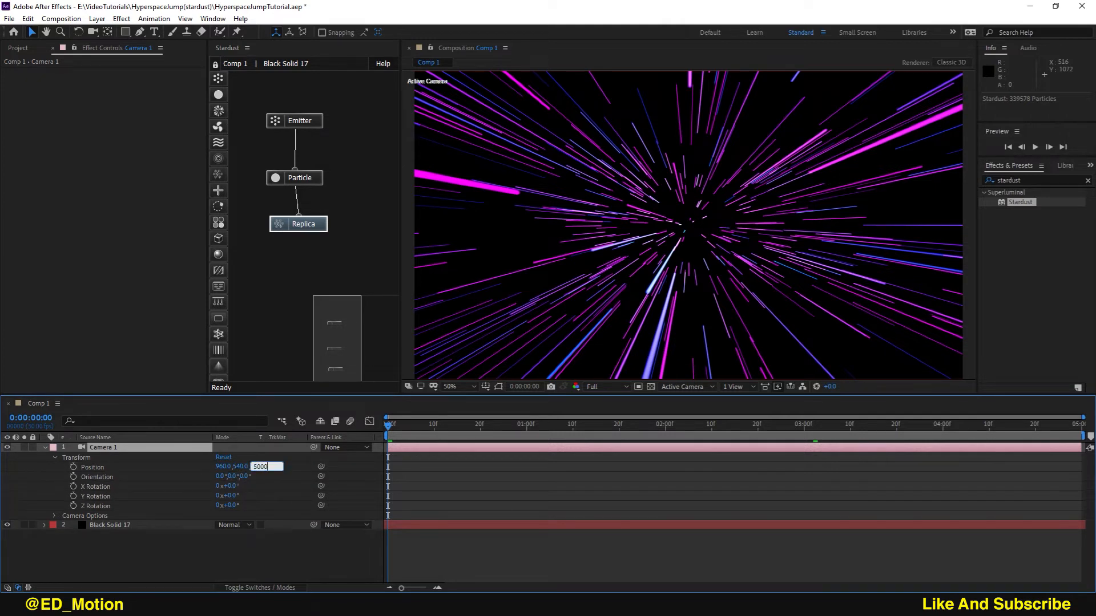
click(76, 467)
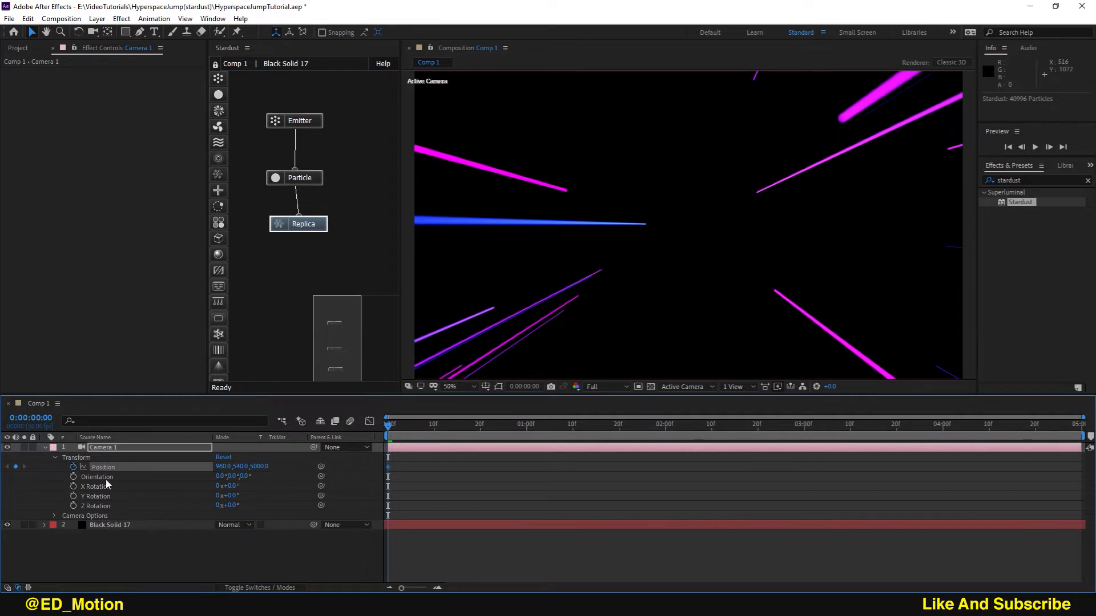
Step: Keyframe Camera 1's Z position at 25000 at the composition's end, placing the keyframe at 0:00:05:00
click(1081, 426)
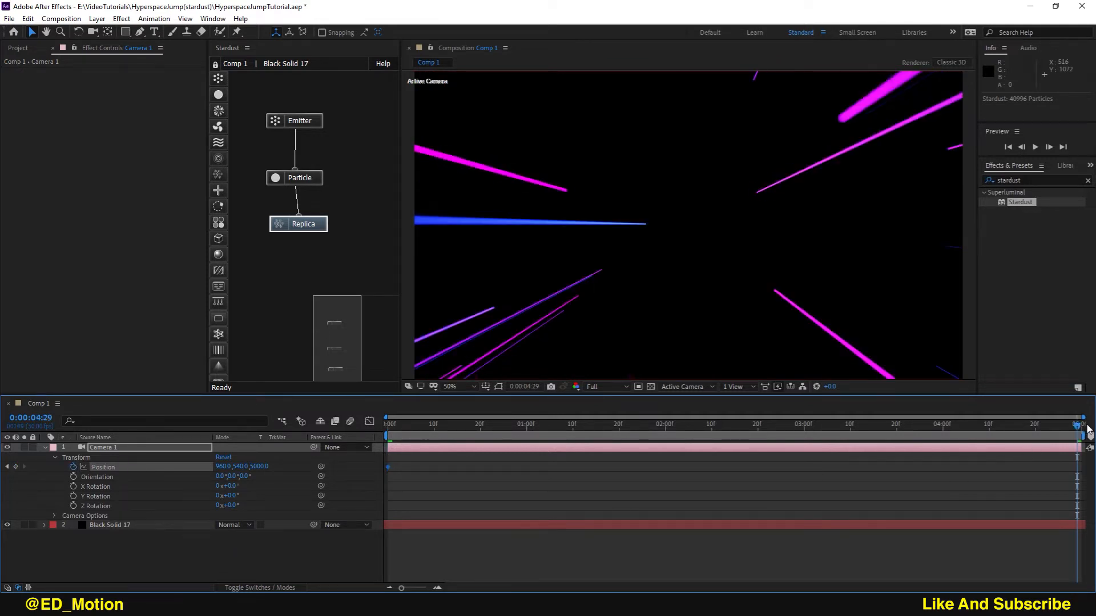
click(259, 467)
text(25000)
key(Return)
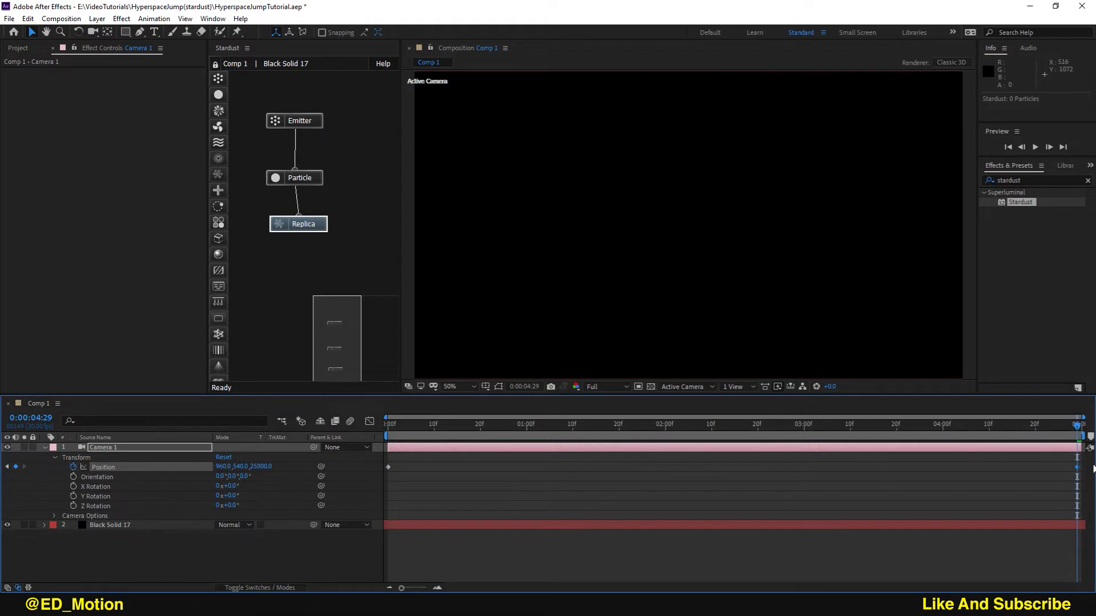
drag(1078, 472, 1082, 471)
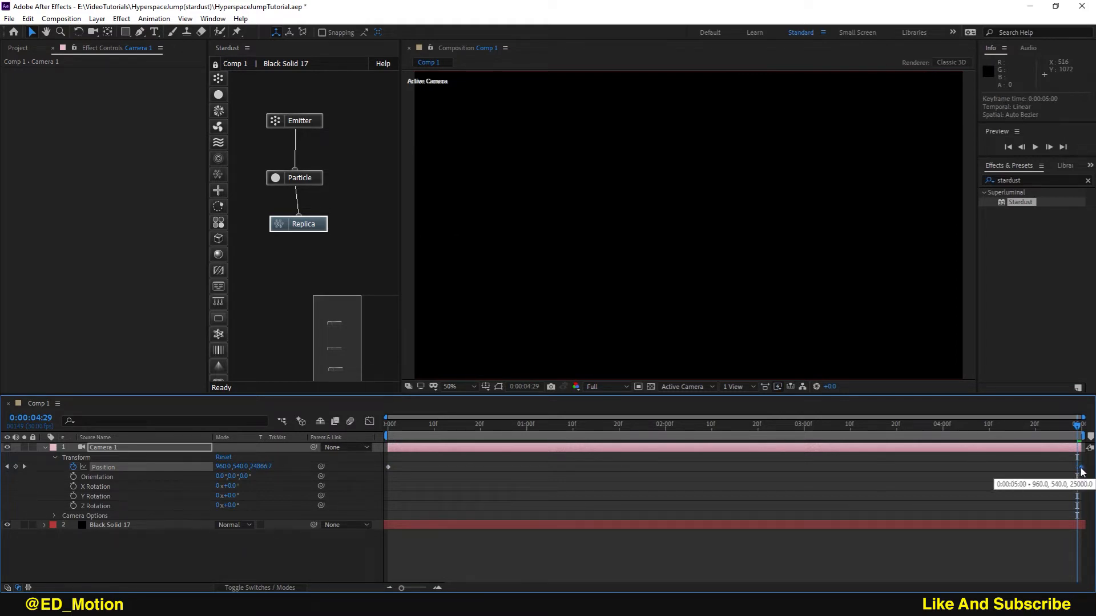
mouse_move(420, 433)
mouse_down()
mouse_move(434, 434)
mouse_move(398, 437)
mouse_move(407, 438)
mouse_up()
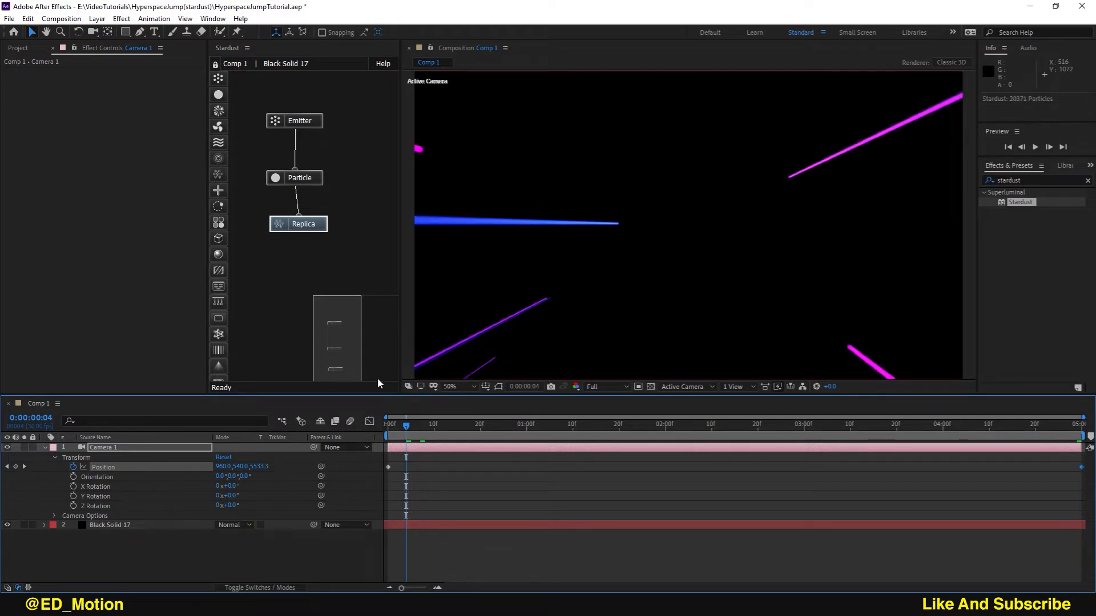
Step: Add a second Replica node and connect it below the existing Replica node
click(312, 125)
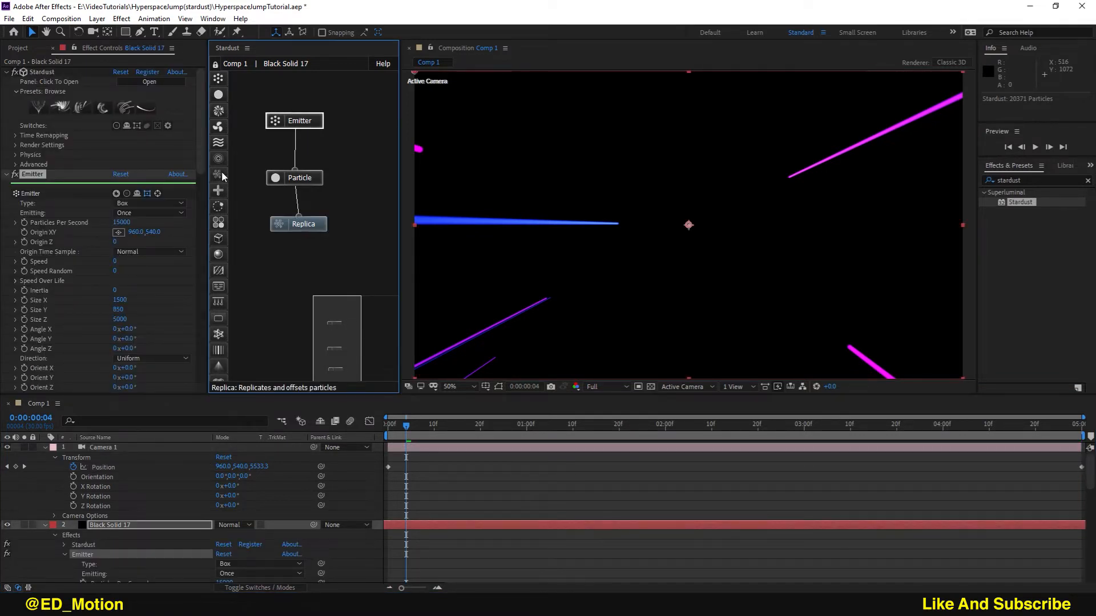
drag(223, 176, 295, 263)
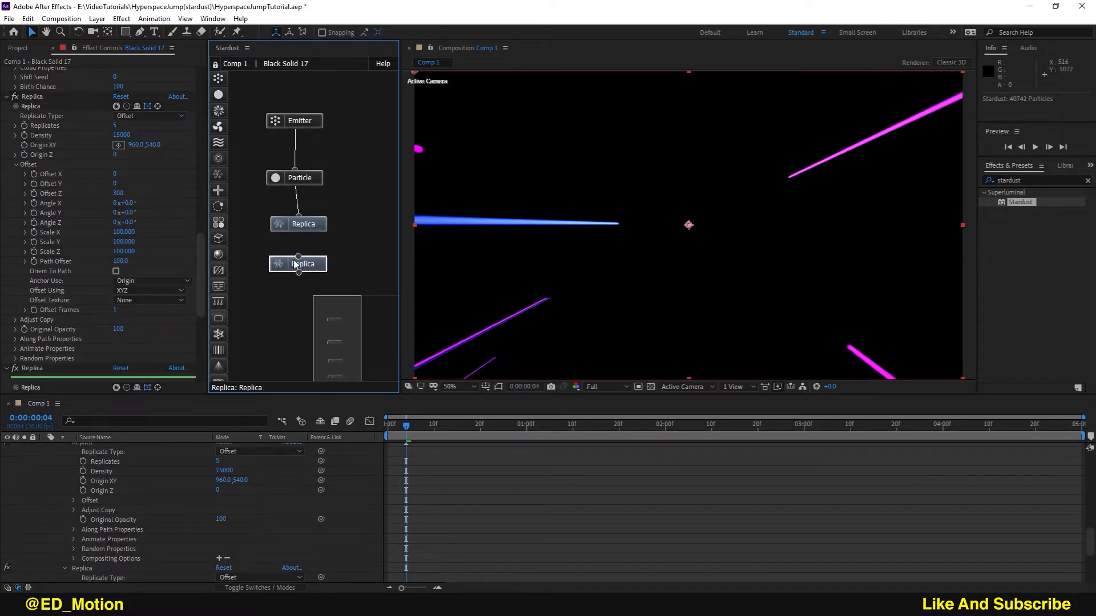
drag(297, 256, 306, 228)
click(312, 266)
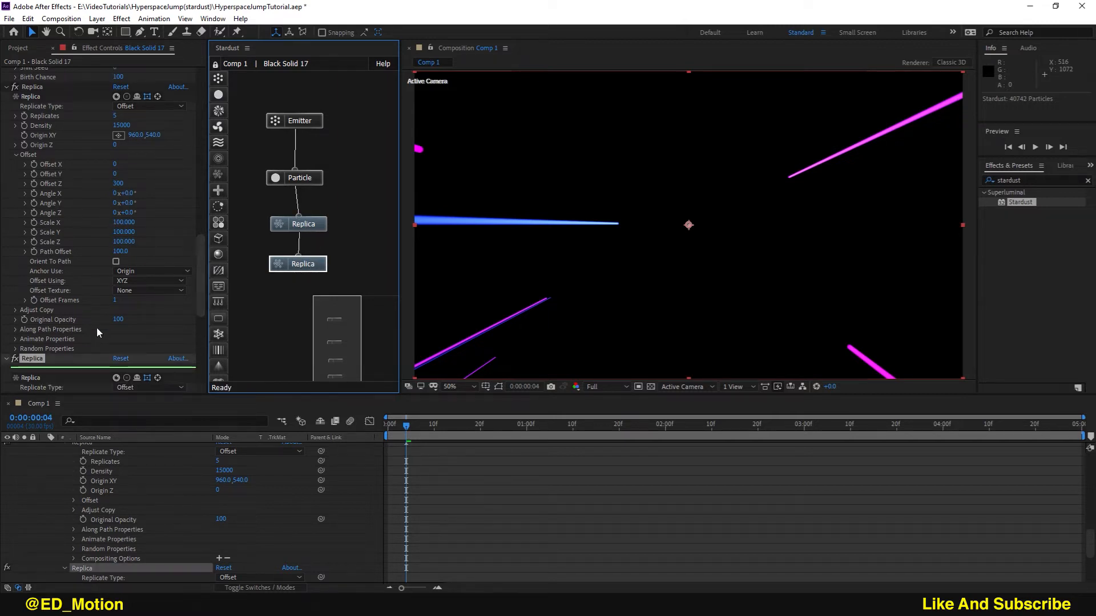
Step: Set the second Replica's Replicates to 8 and its Offset Z to 5000
scroll(97, 328, down, 4)
scroll(97, 328, down, 1)
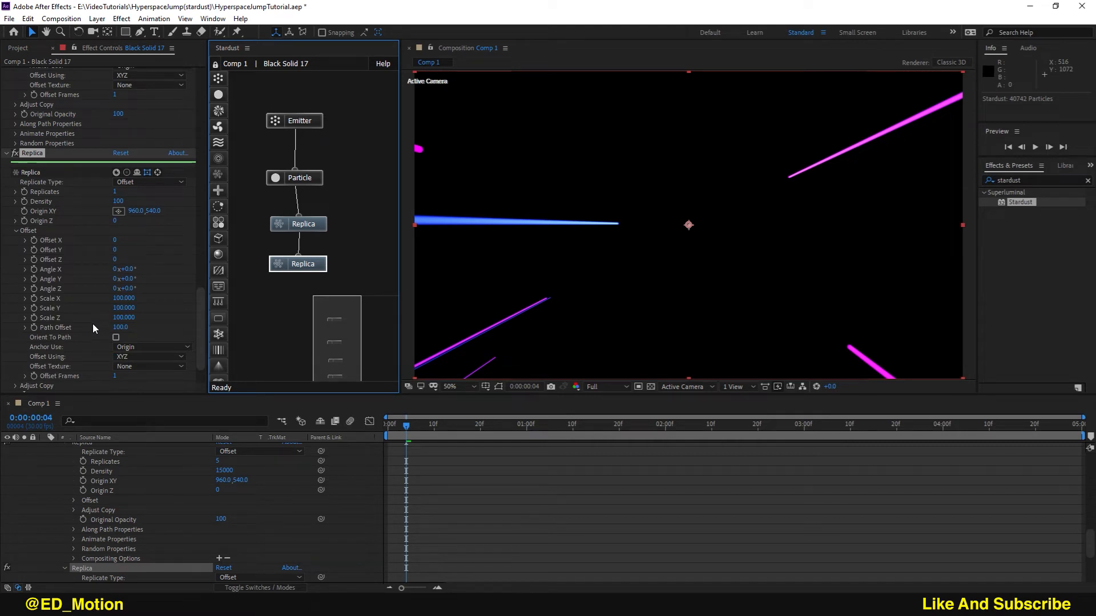
click(115, 192)
text(8)
key(Return)
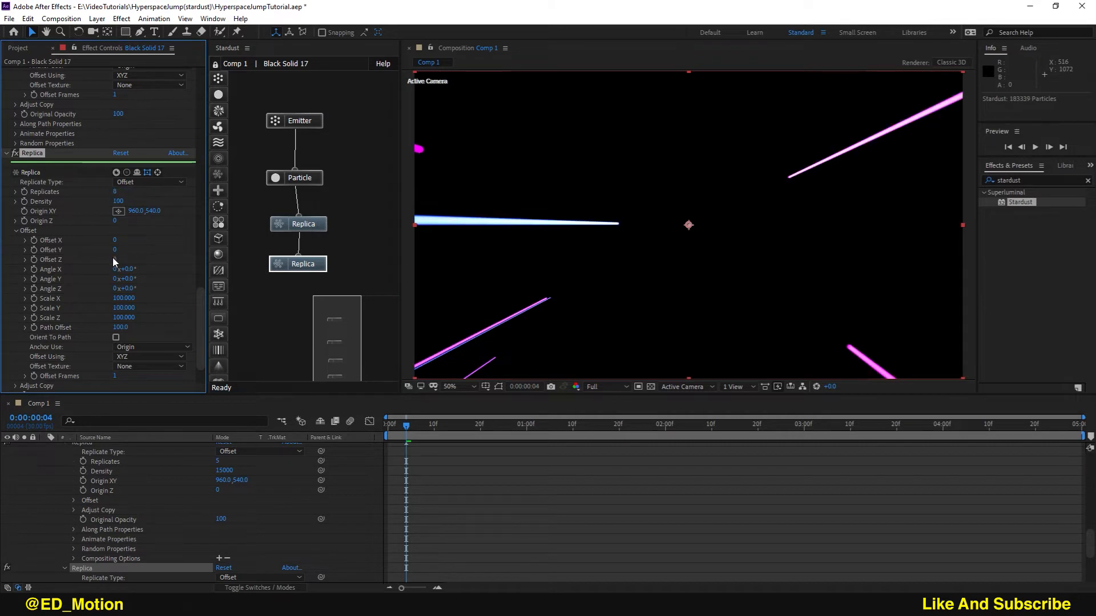
click(114, 260)
text(5000)
key(Return)
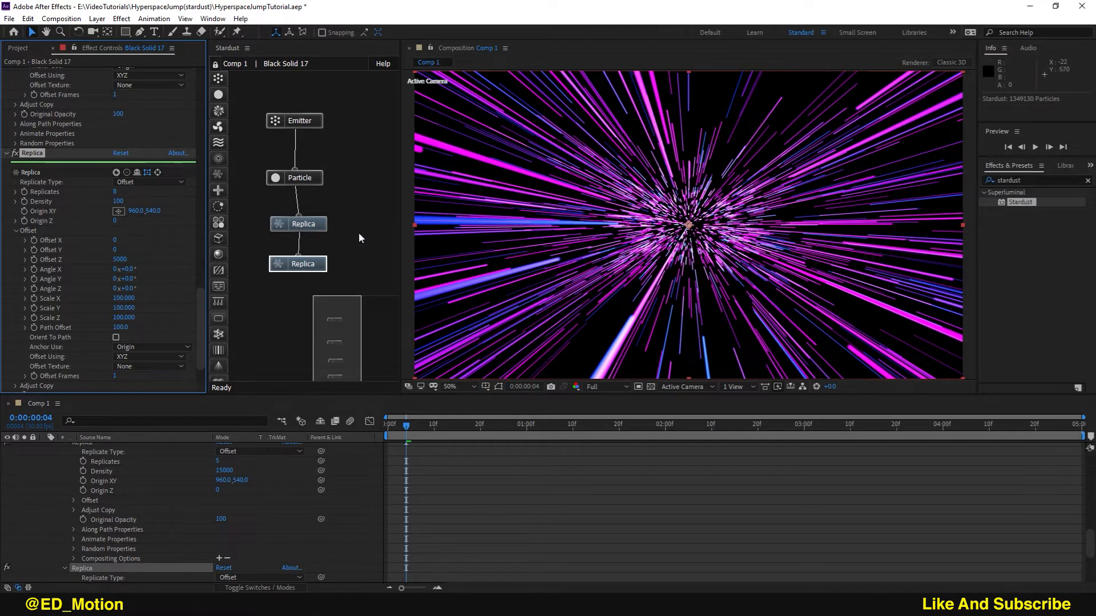
Step: In Stardust's Clipping render settings, set Max Fade to 6000 and Max Distance to 9000
drag(197, 314, 197, 74)
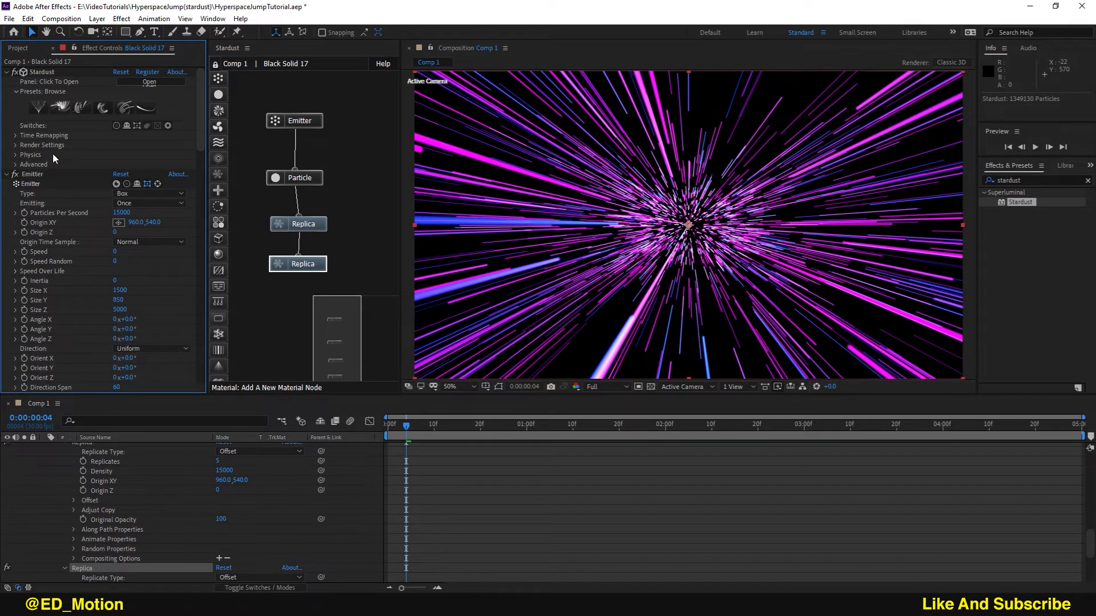
click(16, 145)
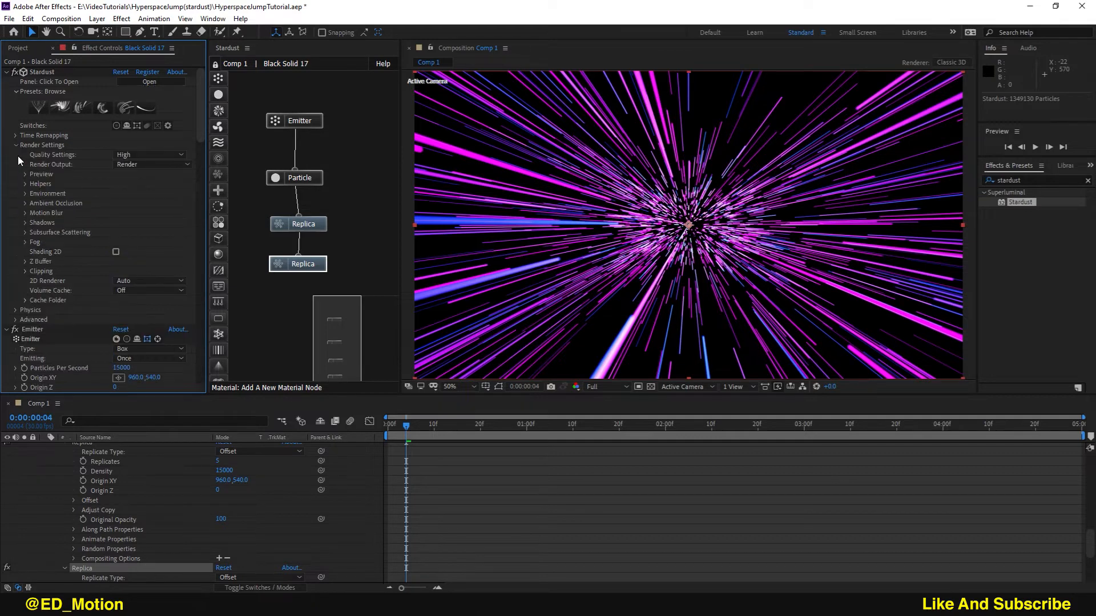
click(25, 272)
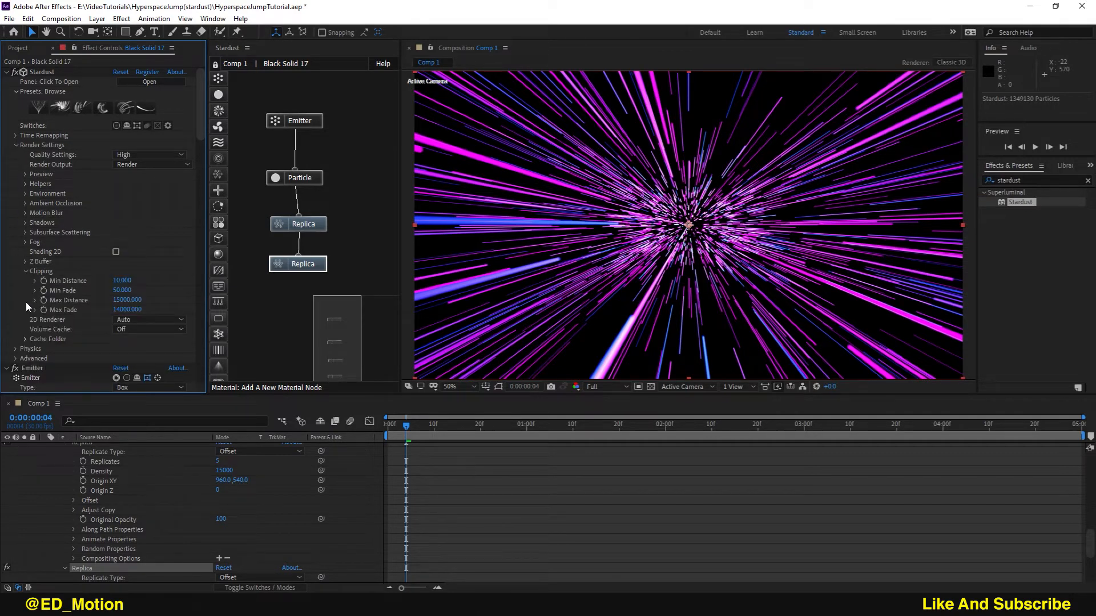
click(133, 310)
text(6000)
key(Return)
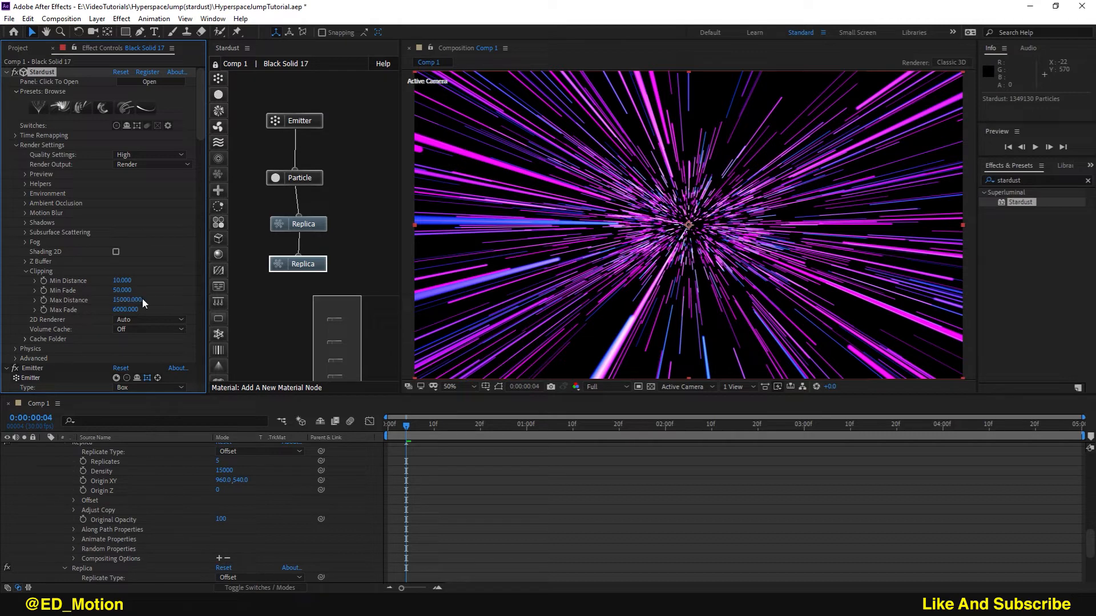
text(9000)
key(Return)
Step: Inspect the streaks at the composition's last frame, first frame and 0:00:00:22
click(1079, 429)
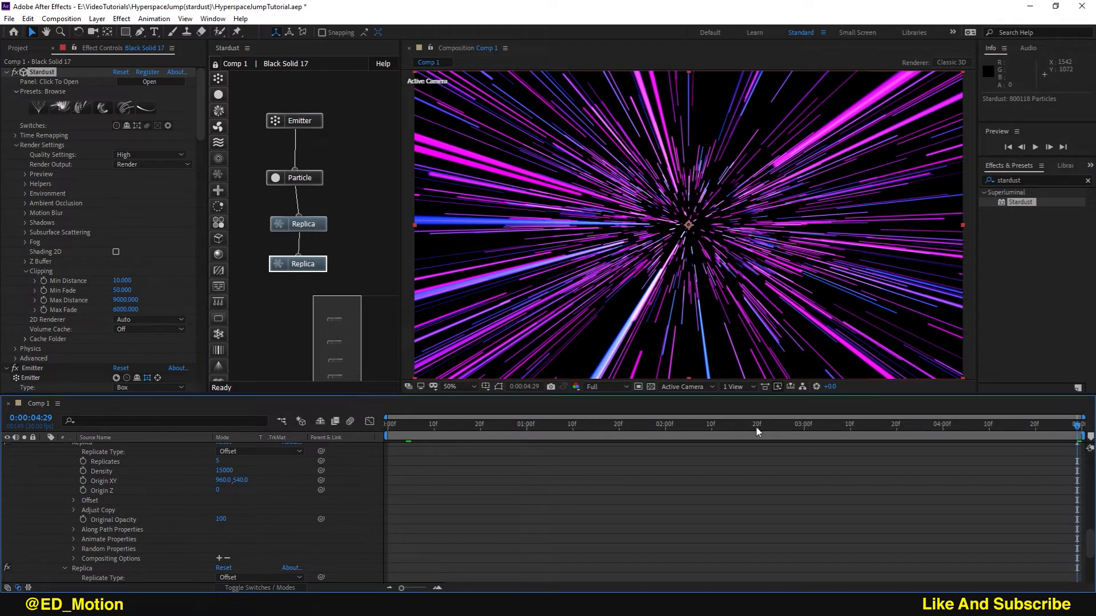
click(390, 425)
drag(448, 428, 490, 431)
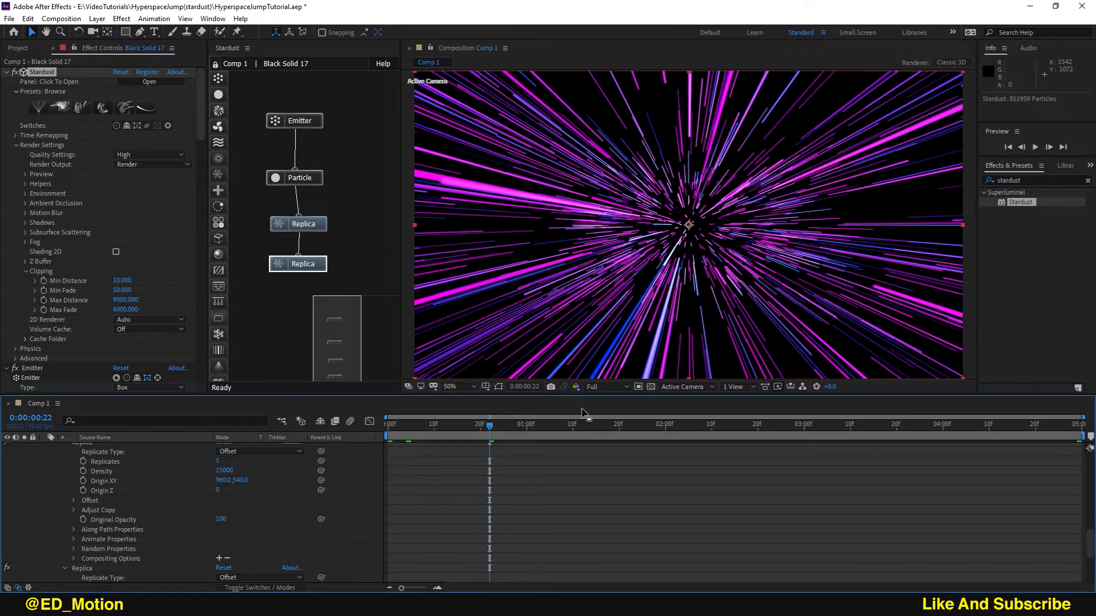
Step: Reduce the composition preview to Quarter resolution and play the camera's flight through the streaks
click(606, 388)
click(606, 452)
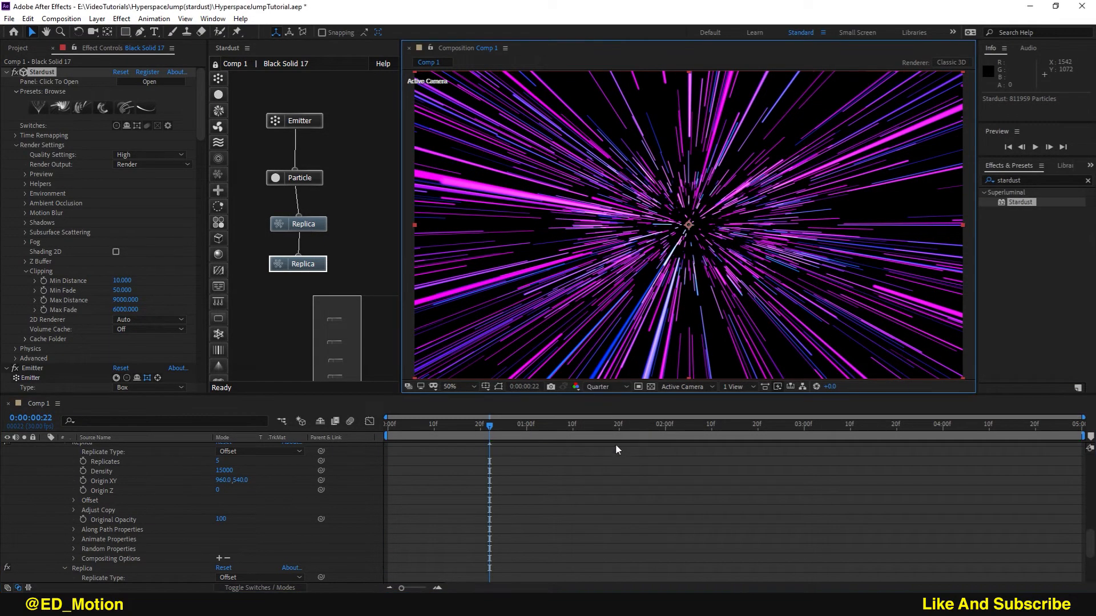
click(1080, 427)
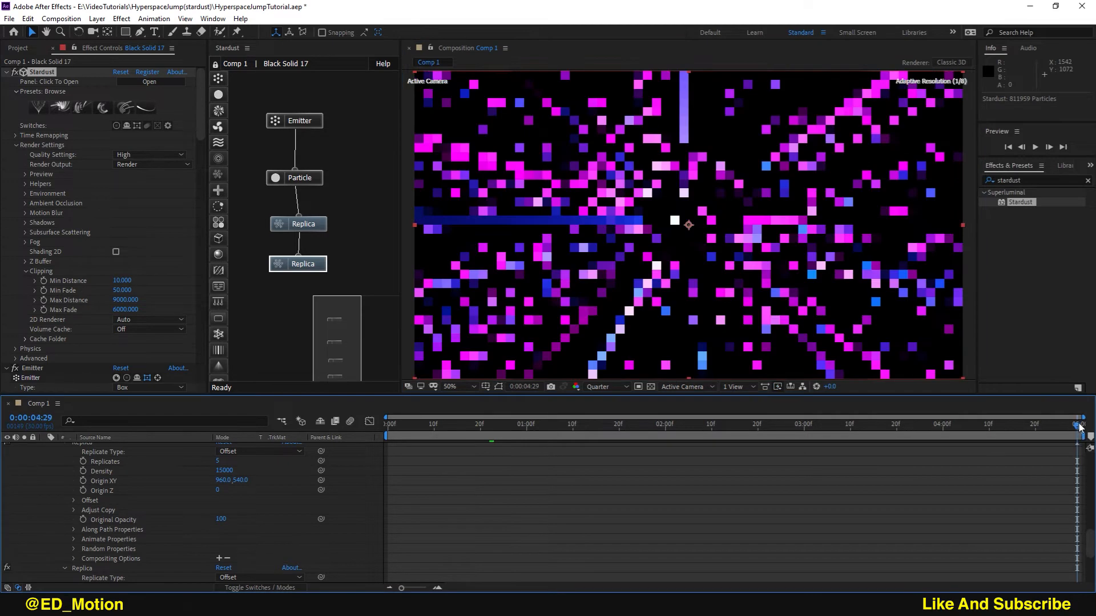
click(392, 423)
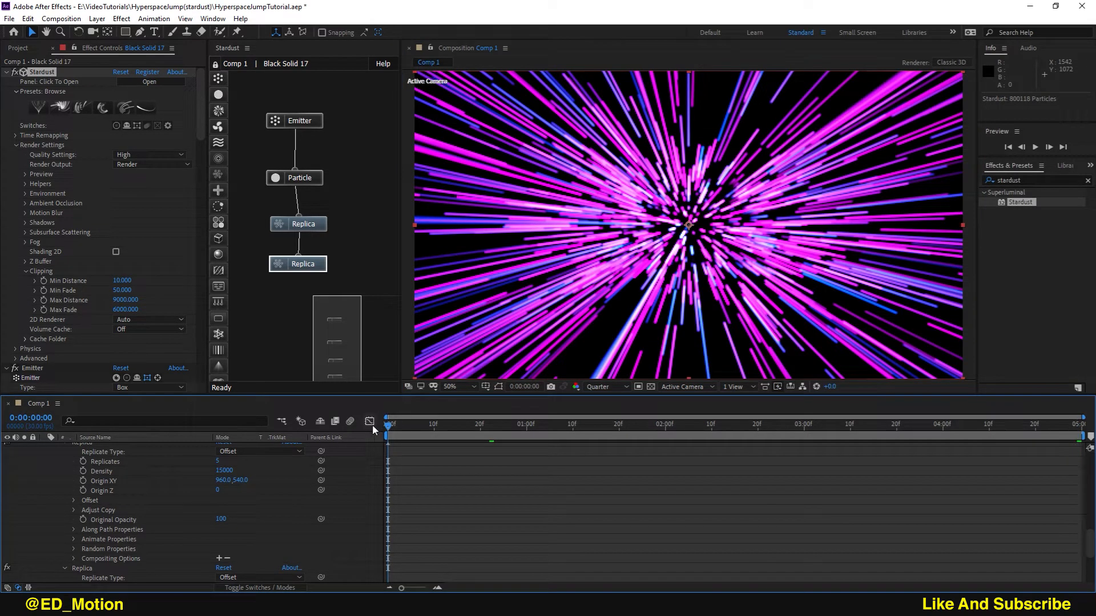
click(1077, 429)
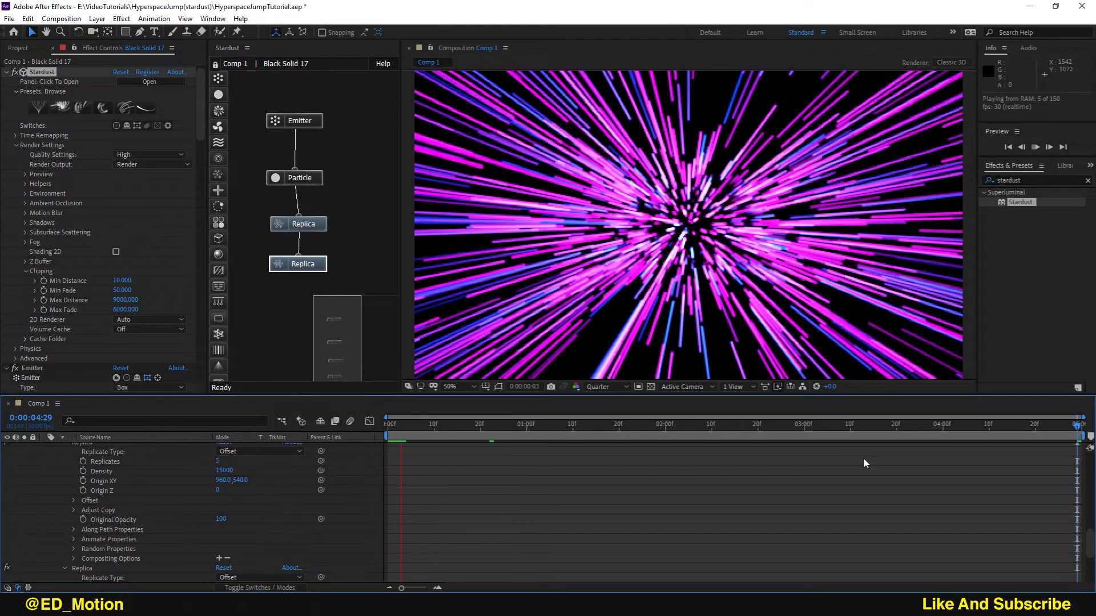
click(1063, 426)
key(space)
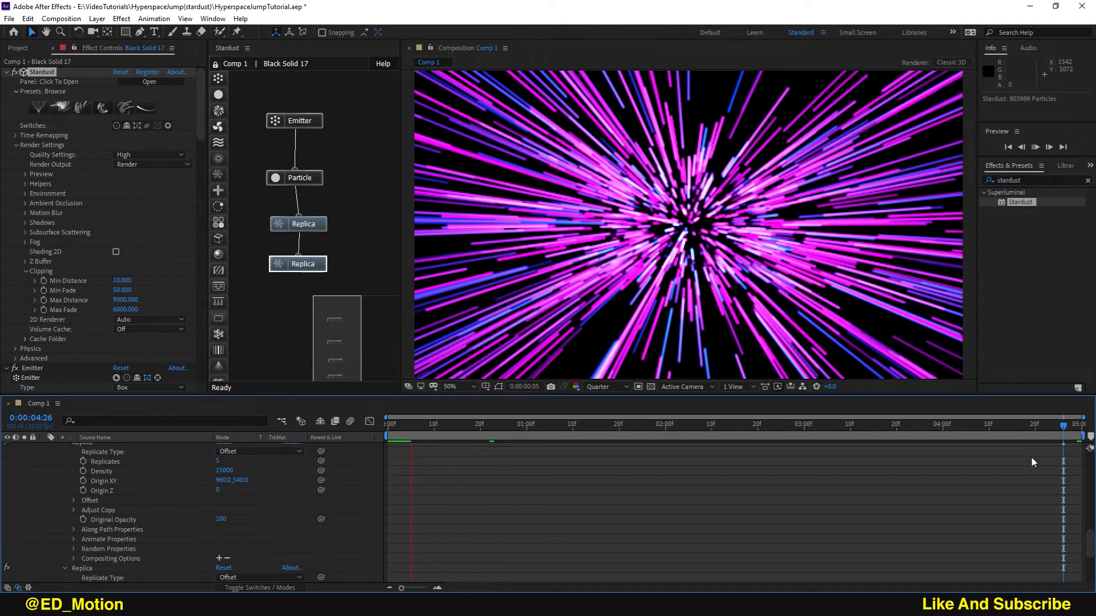
key(space)
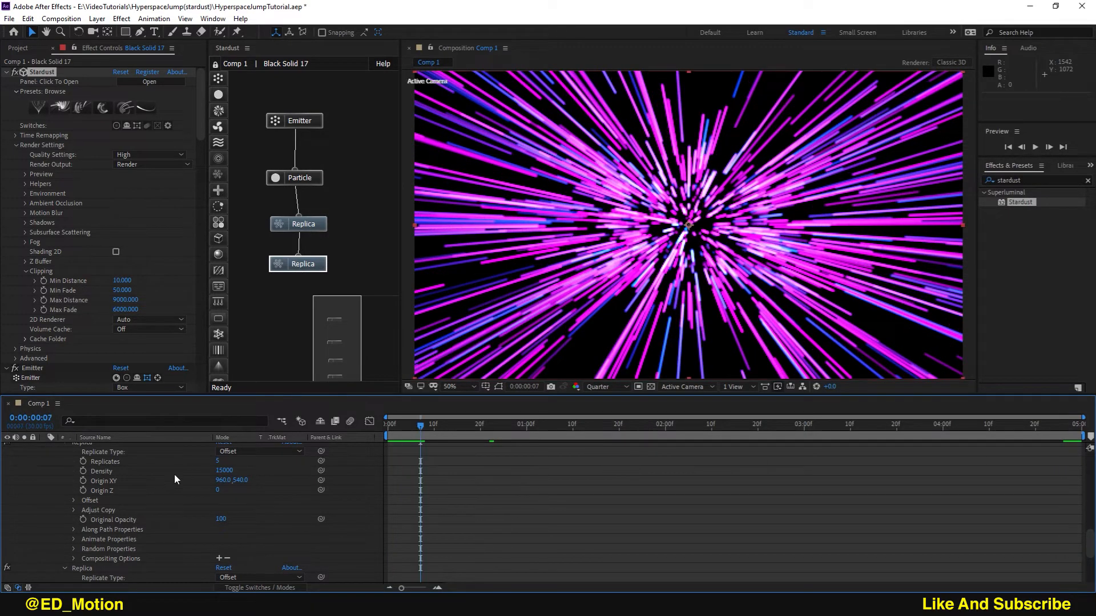
Step: Switch the composition preview to Full resolution and set the Emitter's Particles Per Second to 10000
click(611, 387)
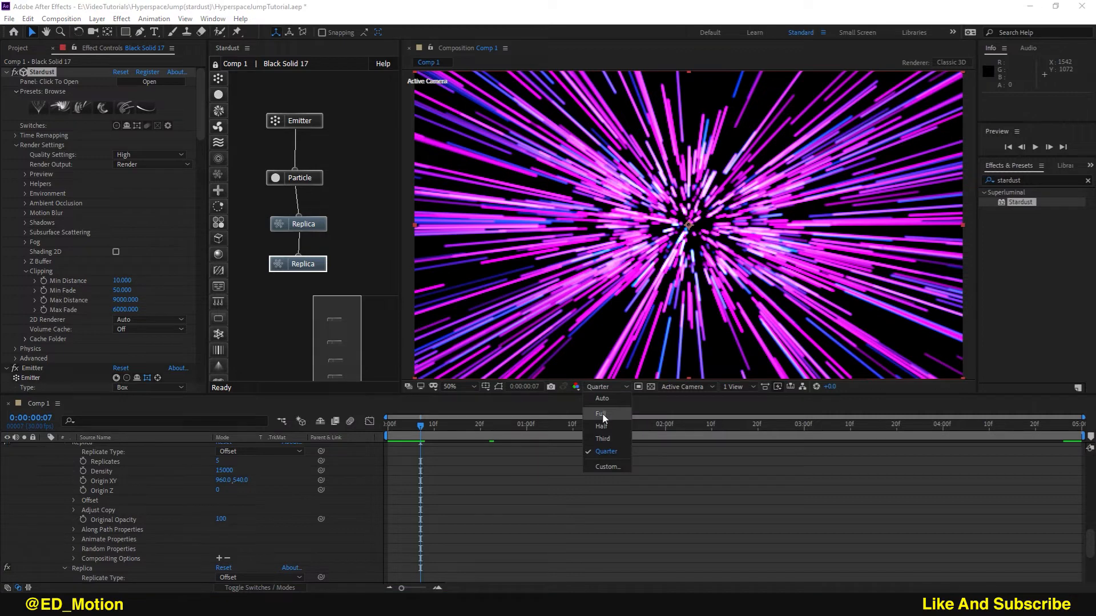
click(603, 414)
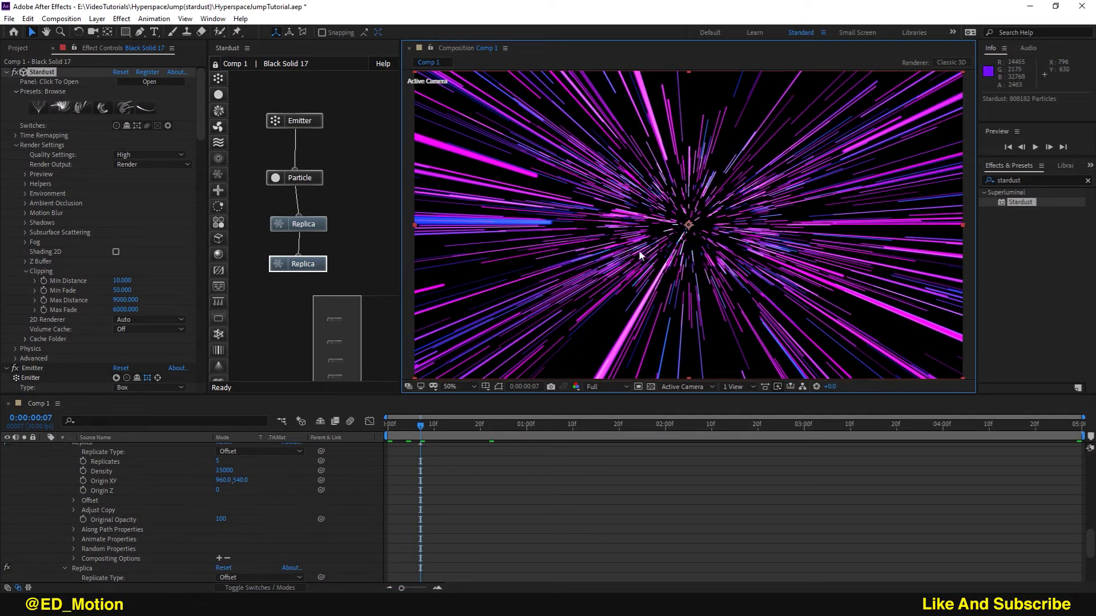
click(298, 120)
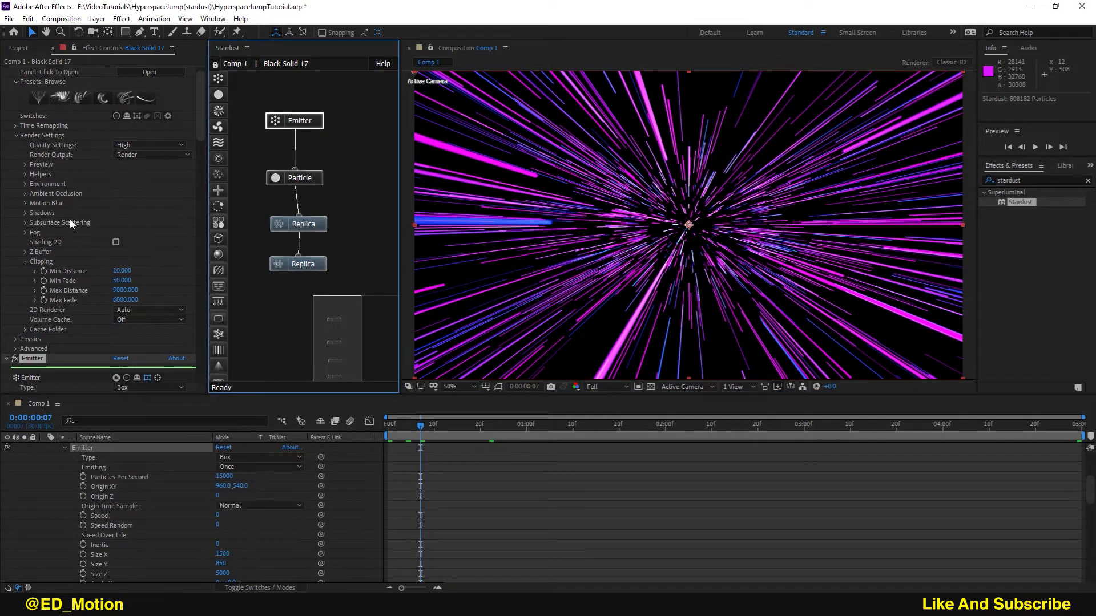
scroll(74, 222, down, 5)
click(123, 253)
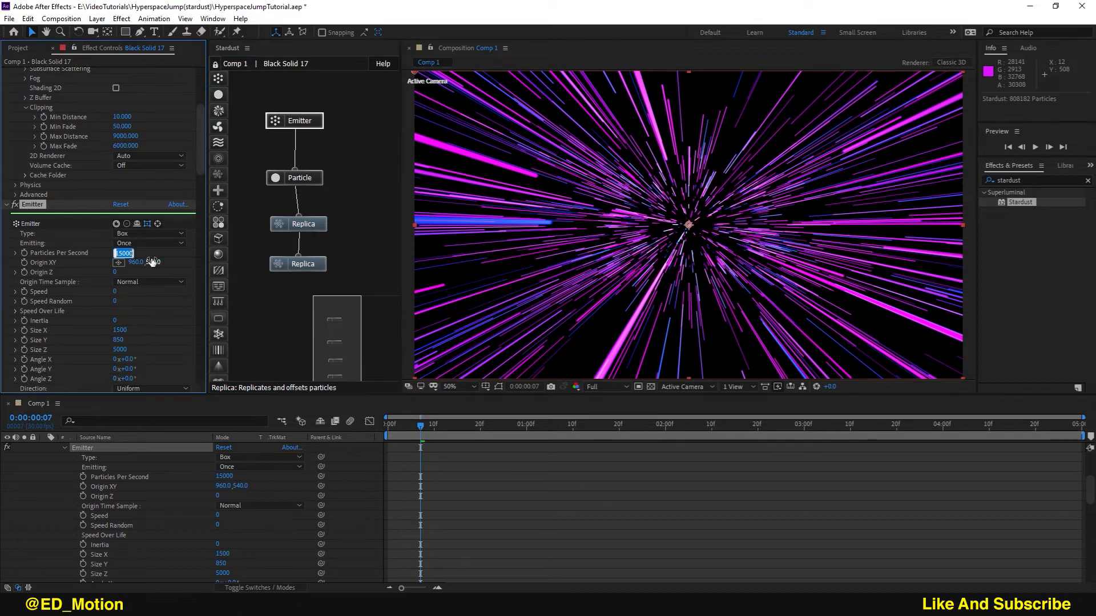
text(10000)
key(Return)
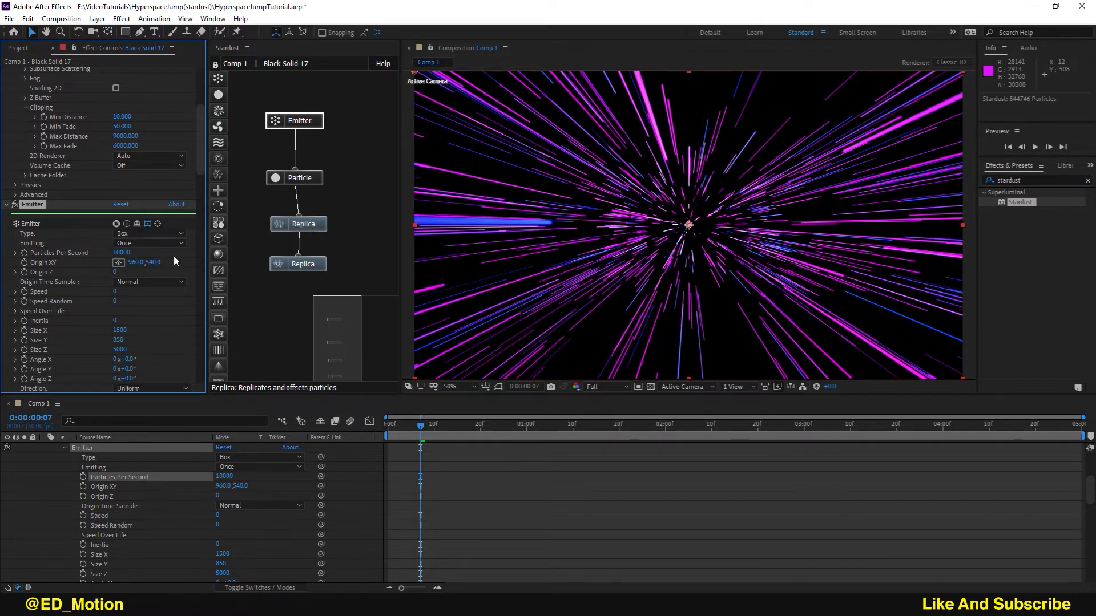